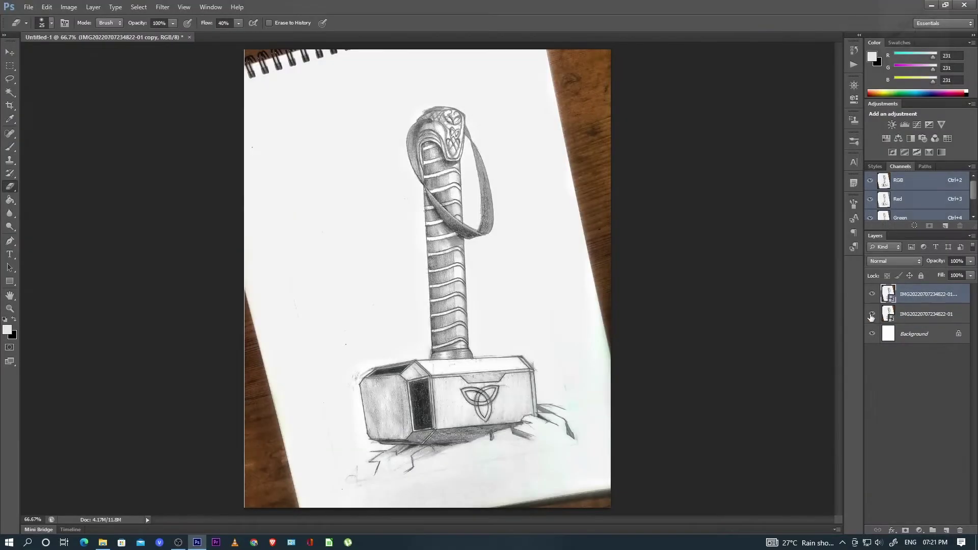
Add a Levels adjustment with black input at 0, lower gamma and lower output white.
click(904, 125)
mouse_move(719, 183)
mouse_down()
mouse_move(727, 182)
mouse_move(717, 183)
mouse_up()
drag(778, 183, 767, 183)
drag(829, 213, 788, 213)
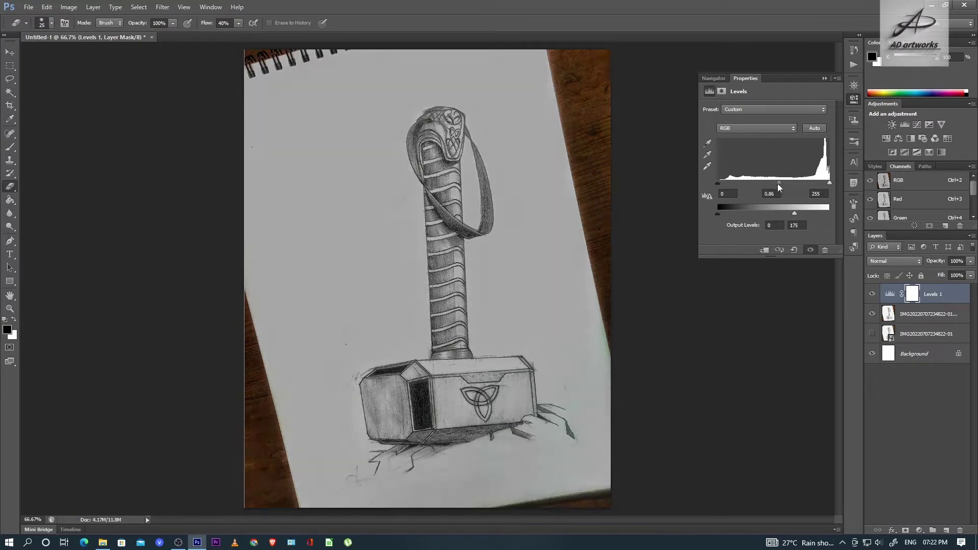
Add a cyan Solid Color fill layer and invert its mask to black.
click(825, 78)
click(578, 136)
key(ctrl+i)
Paint white on the fill mask with a small brush to turn the triquetra cyan.
key(x)
key(bracketleft)
key(bracketleft)
key(bracketleft)
scroll(448, 349, up, 2)
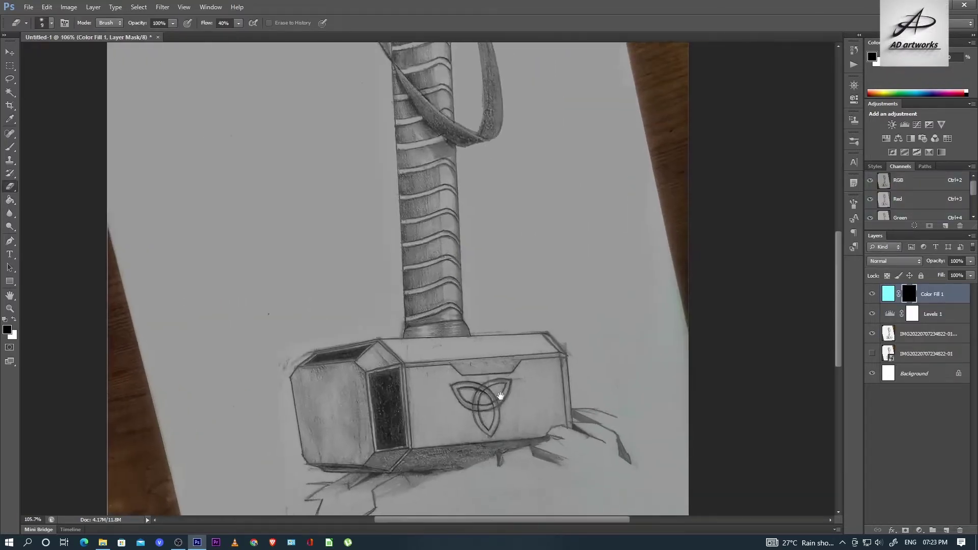
scroll(448, 349, up, 2)
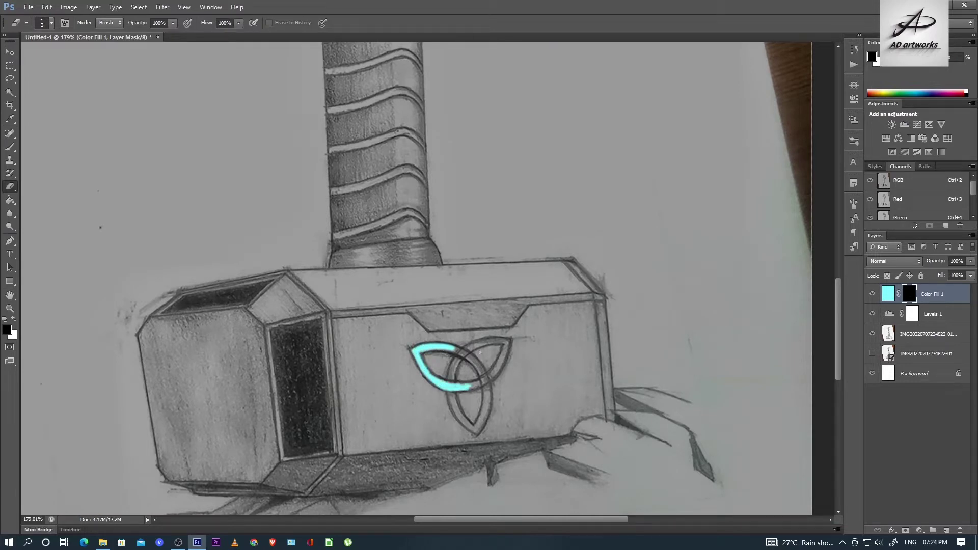
drag(468, 387, 482, 382)
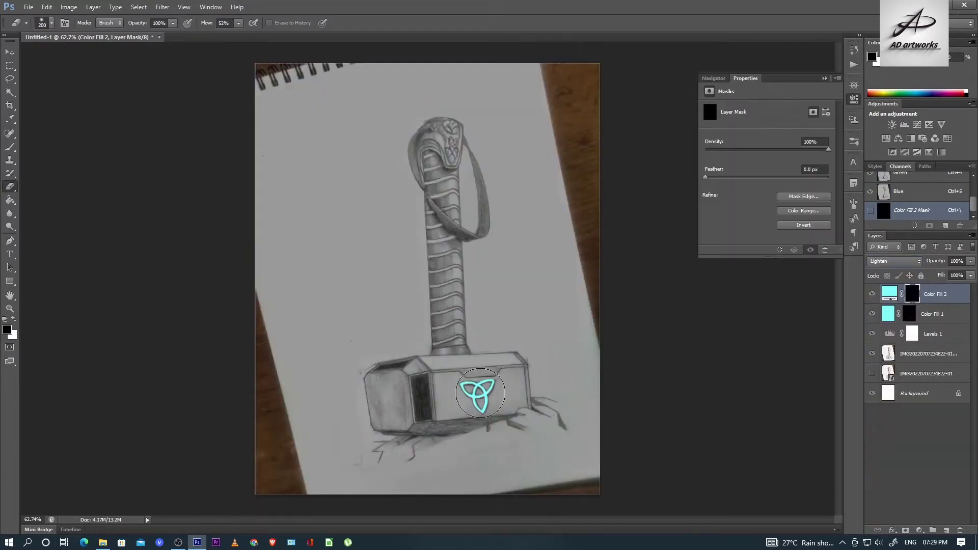
key(bracketleft)
Paint a wide cyan glow around the triquetra and duplicate Color Fill 2 as a copy.
key(bracketright)
key(bracketright)
key(bracketright)
click(479, 402)
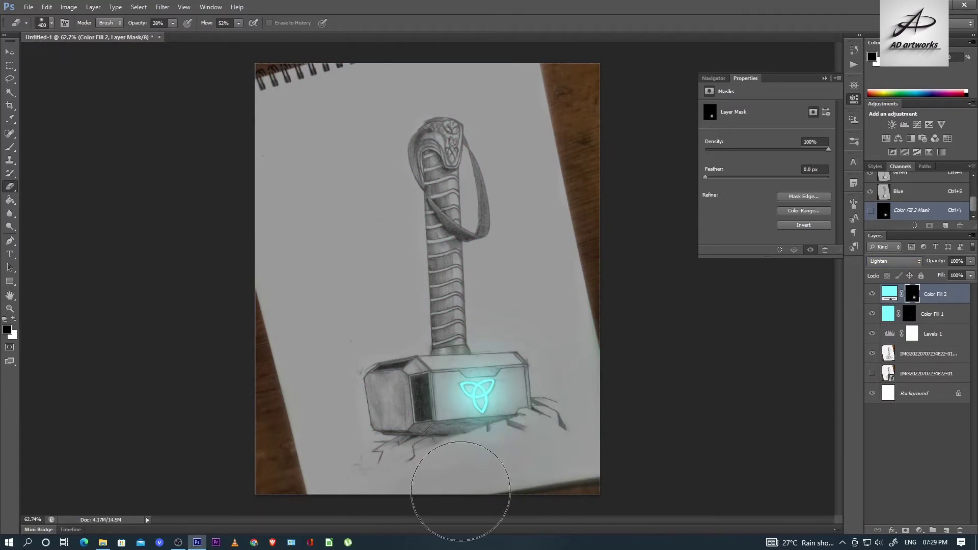
key(ctrl+j)
key(bracketright)
key(x)
key(x)
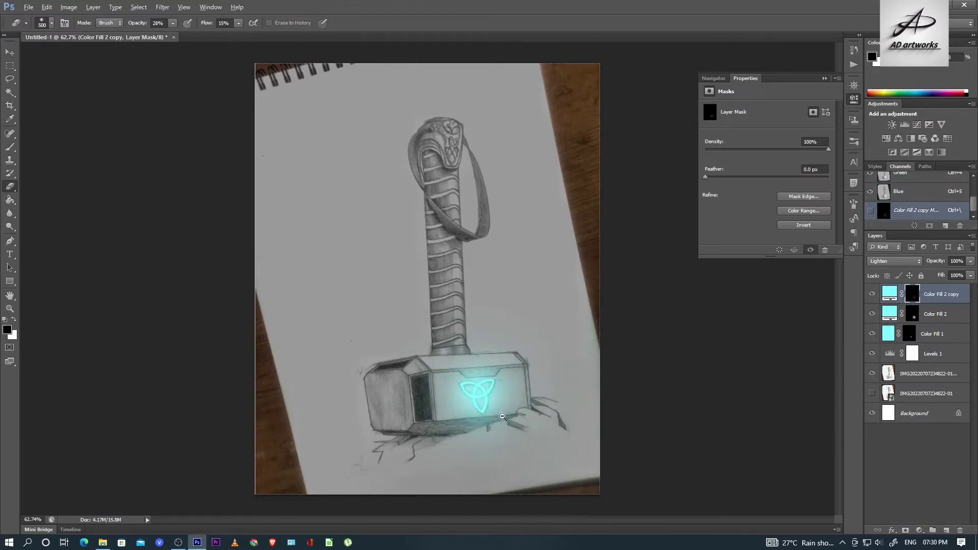
scroll(502, 416, up, 5)
scroll(464, 405, up, 2)
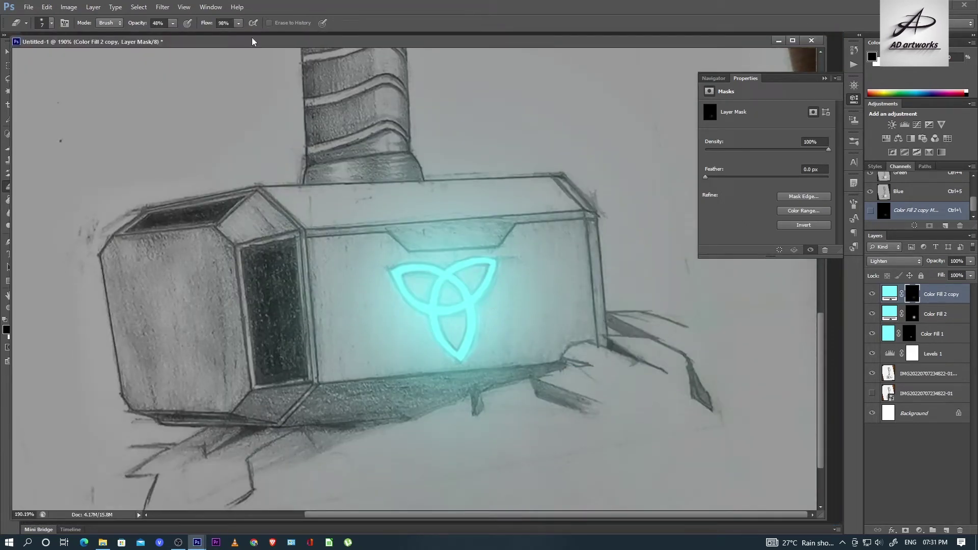
Paint soft cyan glow below the hammer head's lower-right edge on the Color Fill 2 copy mask.
drag(252, 41, 137, 26)
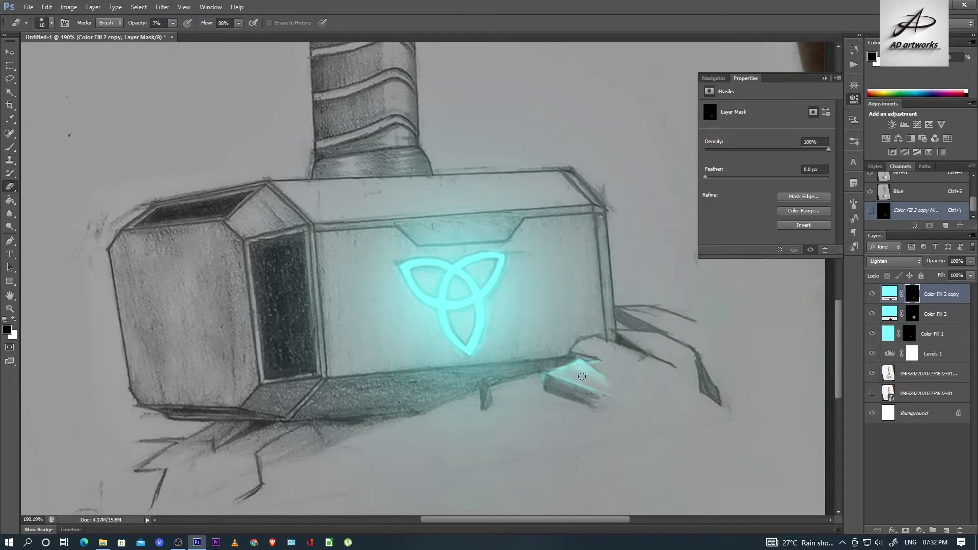
drag(617, 394, 639, 405)
key(bracketleft)
key(bracketleft)
key(bracketleft)
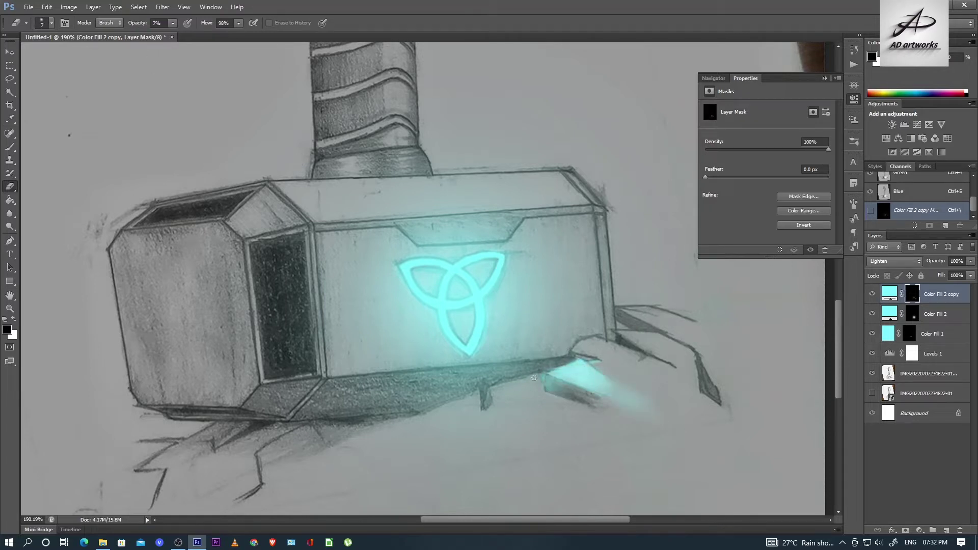
key(bracketright)
key(bracketright)
key(bracketright)
drag(503, 388, 558, 413)
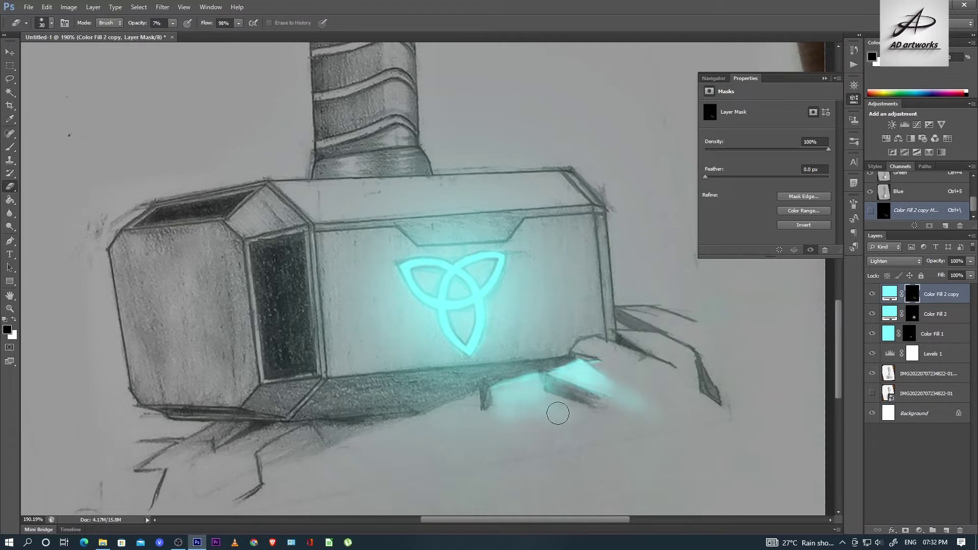
key(F5)
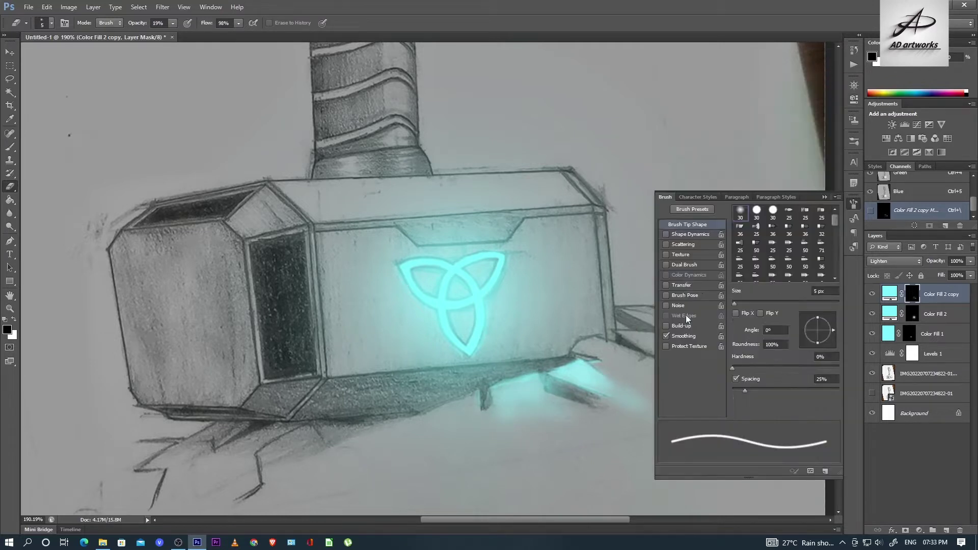
click(795, 285)
key(F5)
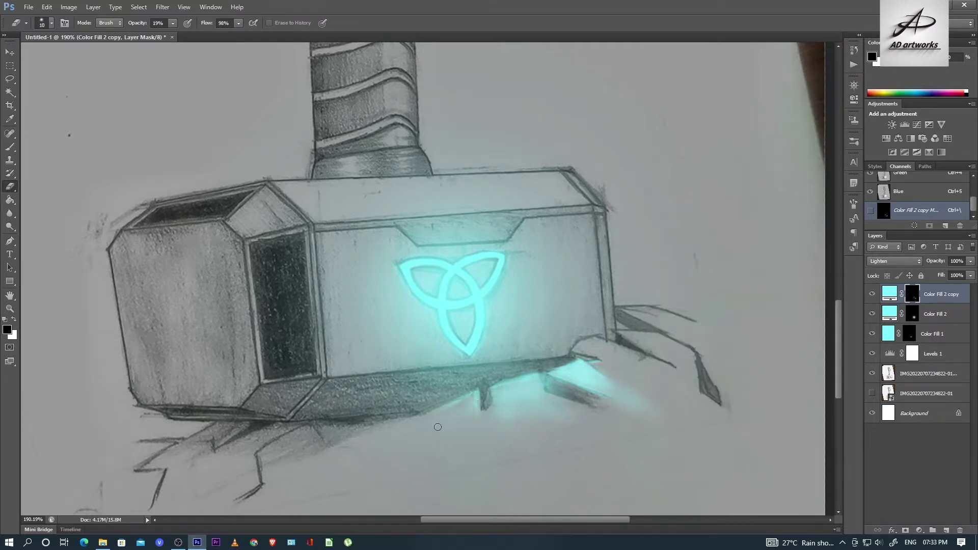
scroll(553, 380, down, 1)
key(bracketleft)
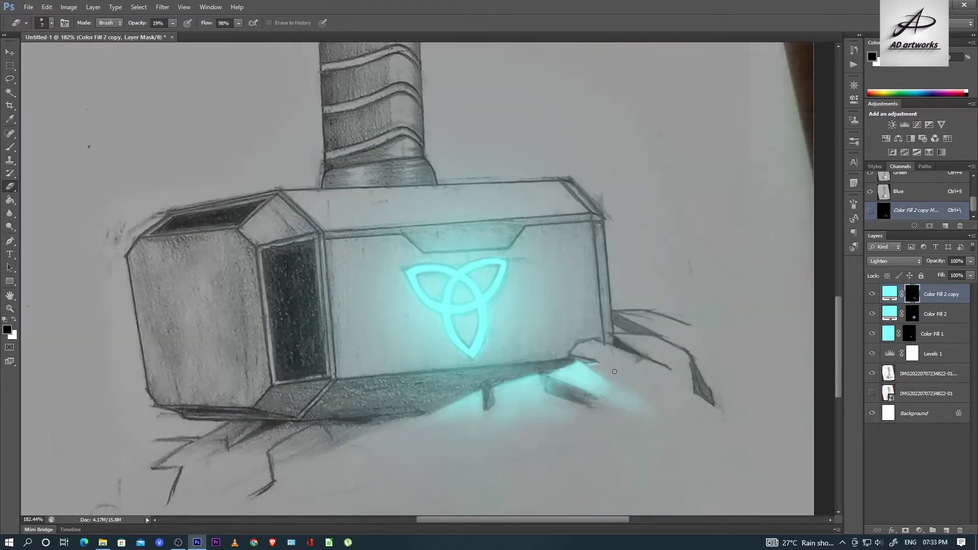
click(894, 261)
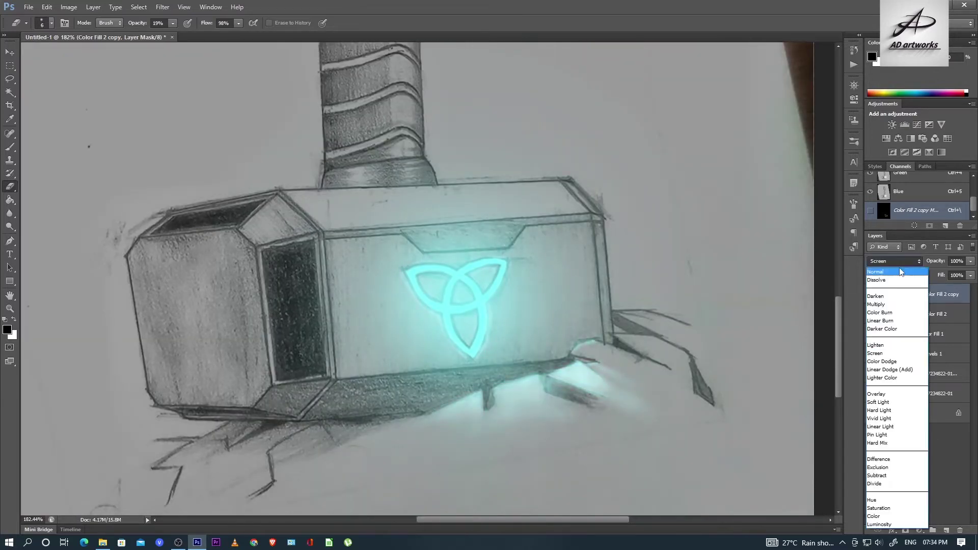
Set Color Fill 2 to Hard Light and Color Fill 2 copy to Overlay.
click(901, 324)
click(889, 294)
click(894, 261)
click(896, 342)
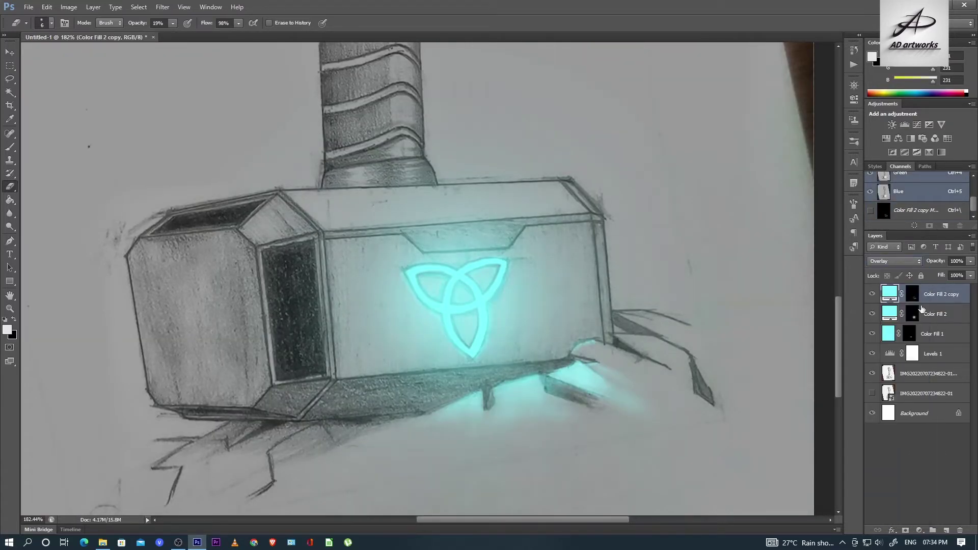
key(ctrl+0)
click(912, 313)
click(894, 261)
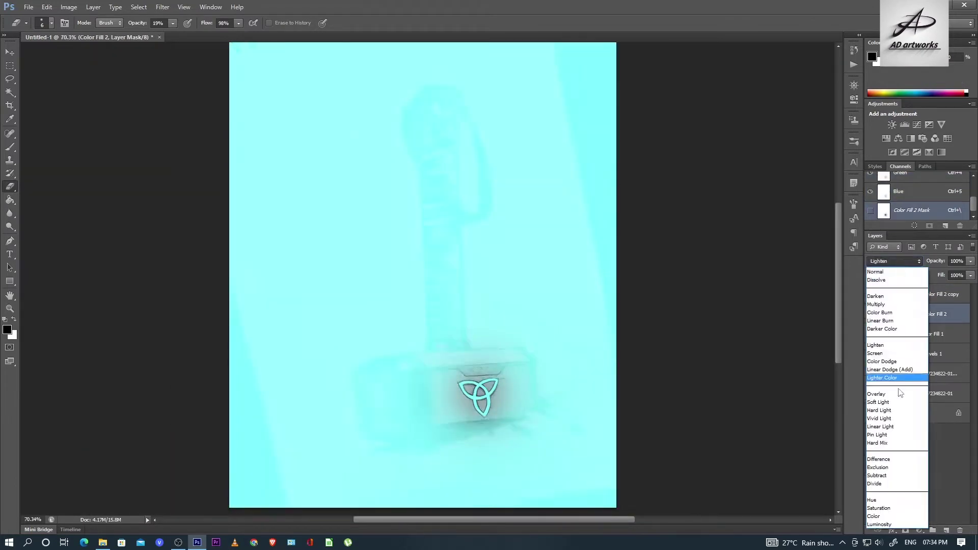
click(894, 261)
click(878, 418)
click(870, 294)
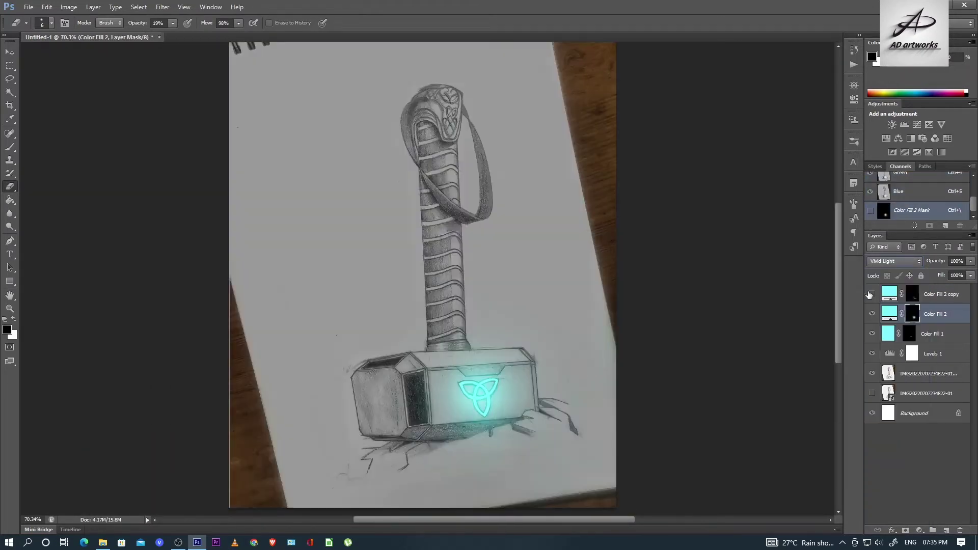
click(941, 293)
click(895, 261)
click(902, 300)
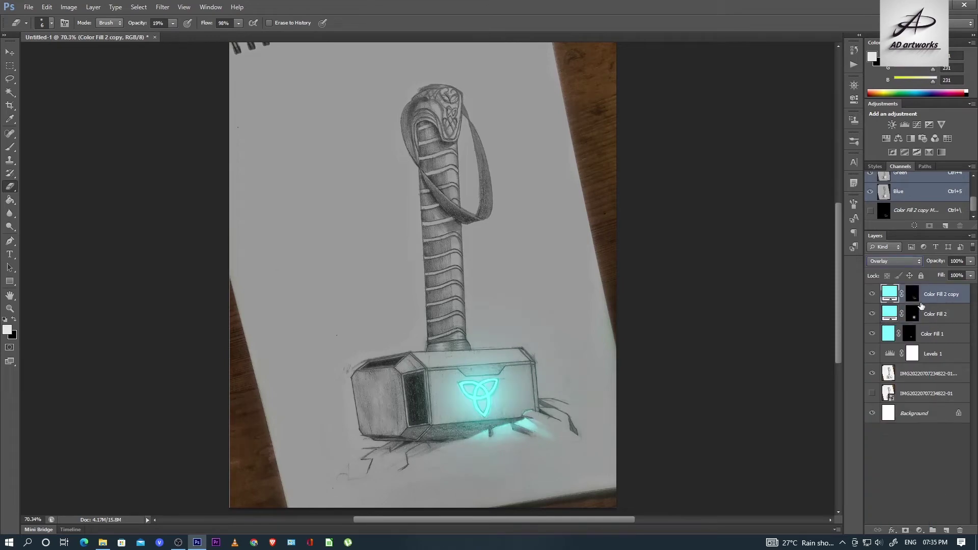
Brighten the glow under the hammer on the copy's mask, then lower the brush opacity.
click(912, 294)
alt+scroll(512, 451, up, 5)
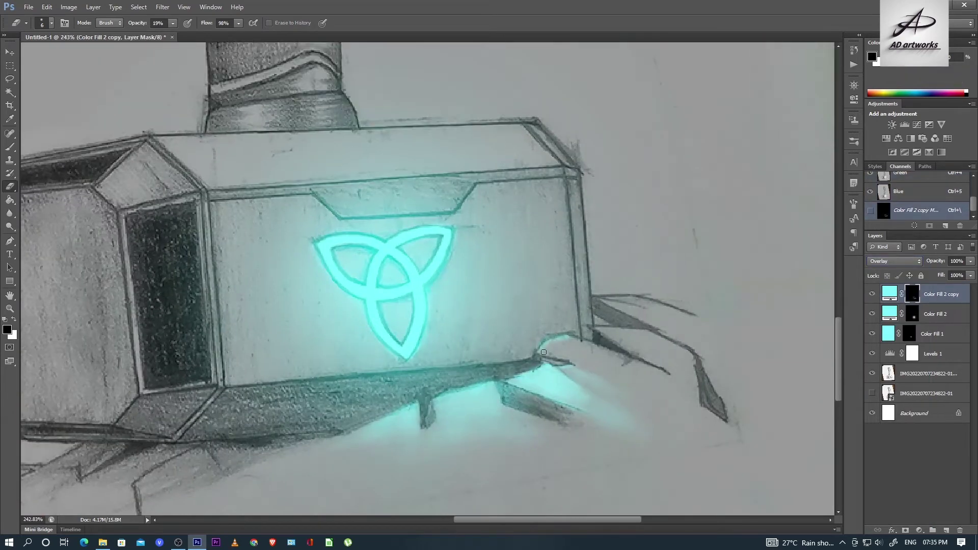
drag(599, 357, 627, 366)
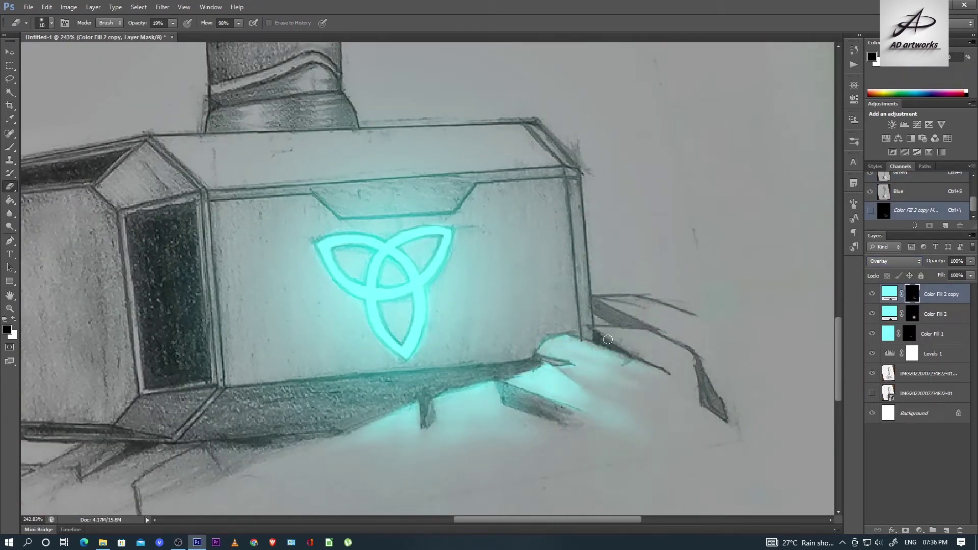
alt+scroll(504, 390, down, 2)
alt+scroll(504, 390, down, 3)
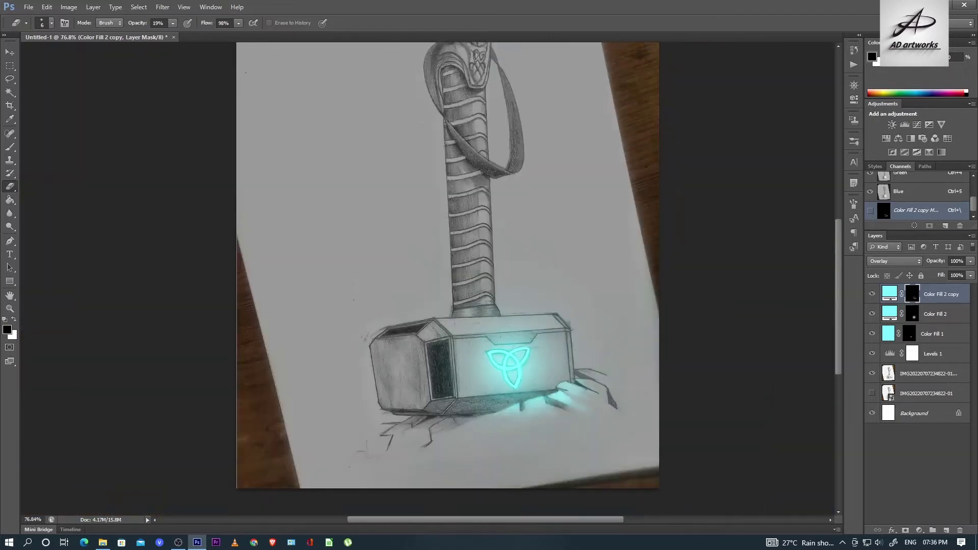
click(912, 313)
click(45, 23)
double_click(21, 102)
key(2)
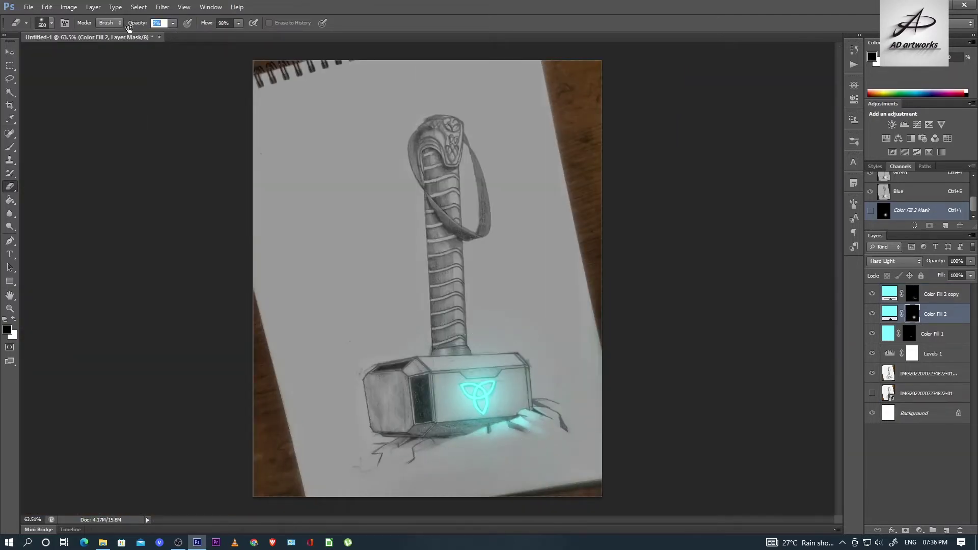
text(11)
scroll(491, 402, up, 2)
scroll(491, 403, up, 1)
Toggle Color Fill 2's visibility to compare the glow under the hammer head.
key(b)
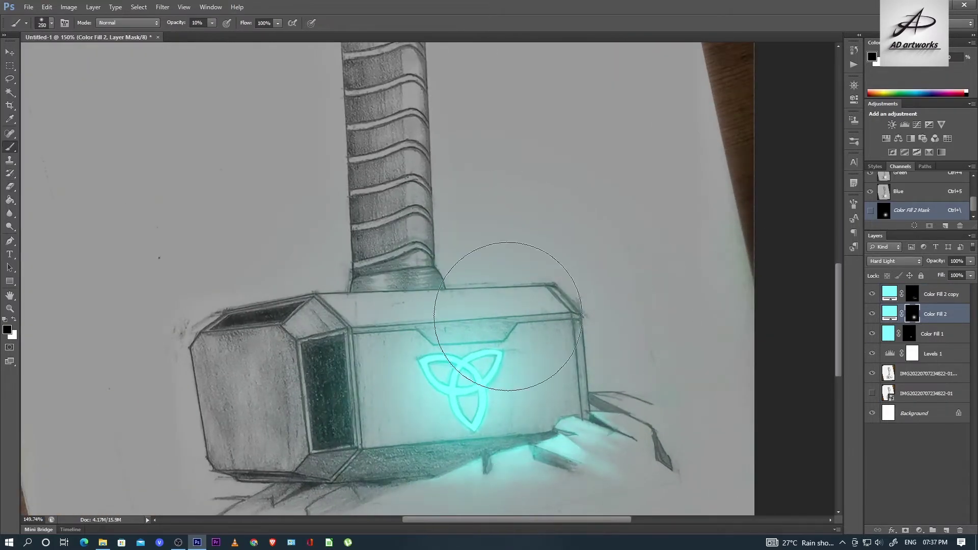
drag(508, 316, 523, 279)
click(872, 314)
key(alt+bracketright)
key(e)
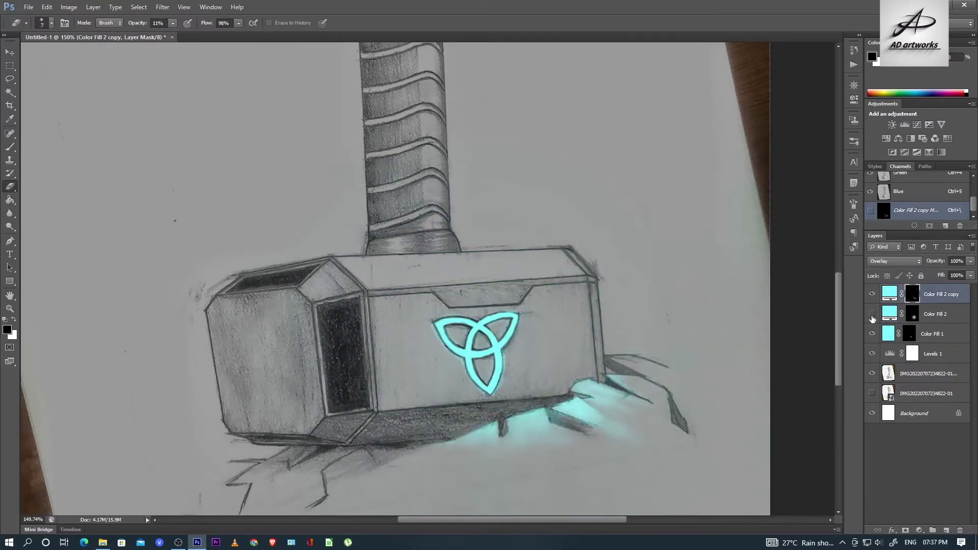
click(871, 314)
key(alt+bracketleft)
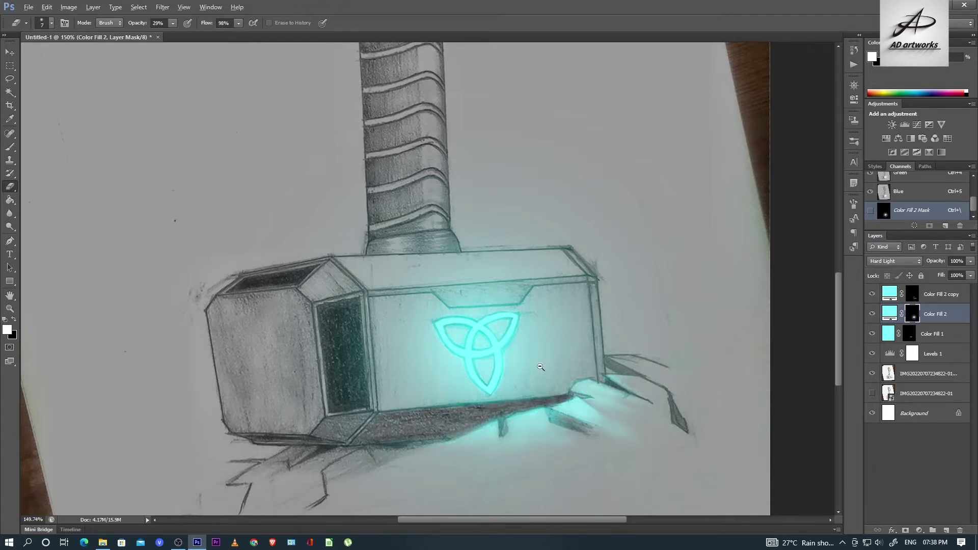
Touch up the glow mask in black at lower opacity and add a new layer.
scroll(478, 355, down, 2)
key(x)
scroll(533, 352, up, 3)
key(bracketright)
drag(139, 23, 135, 25)
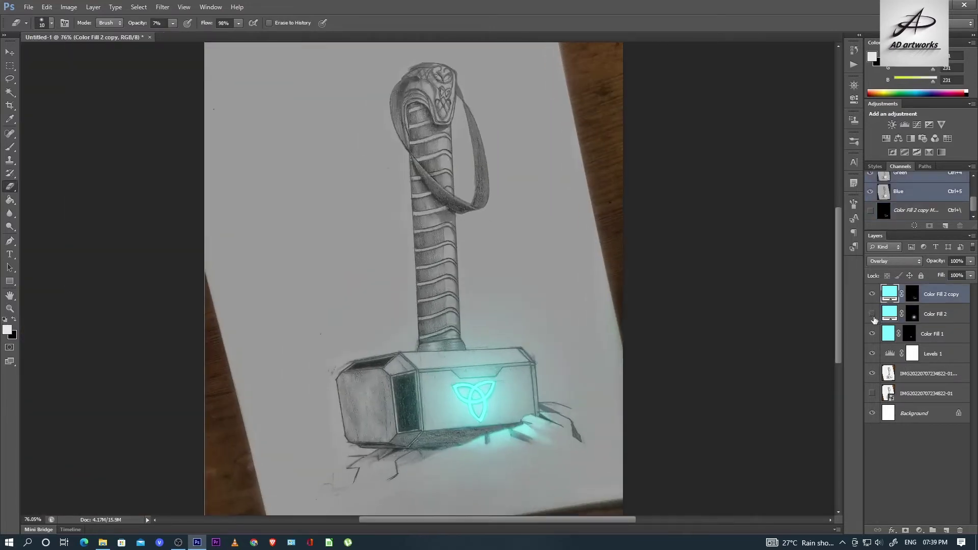
scroll(485, 362, up, 2)
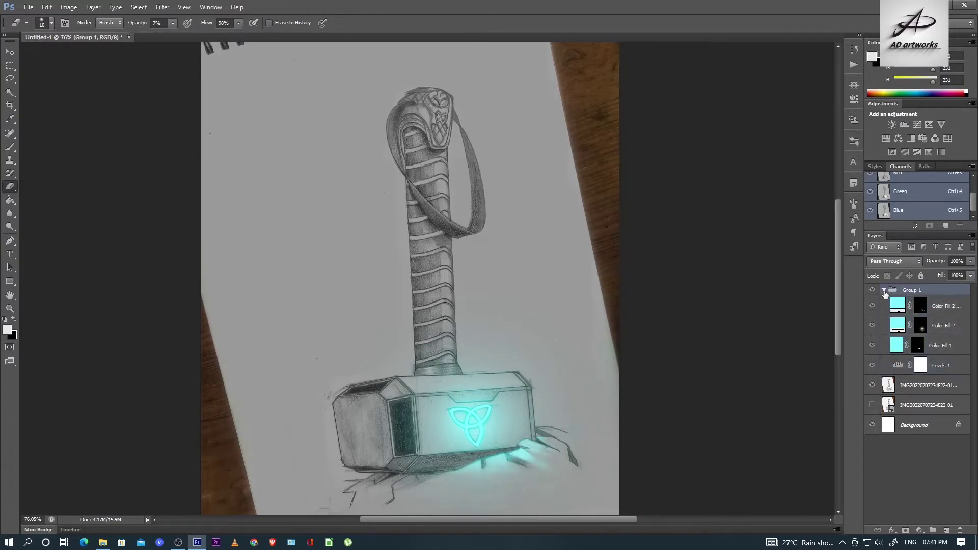
click(116, 7)
Render Clouds, then apply Difference Clouds and invert twice to form white veins.
click(311, 210)
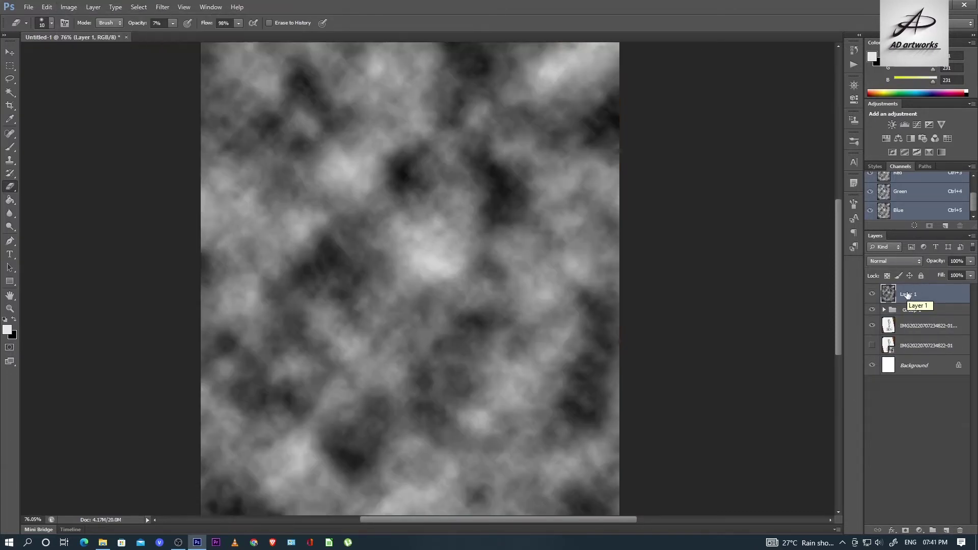
click(162, 6)
click(316, 164)
click(69, 7)
click(224, 179)
Sharpen the veins with a Levels black input of 232, then lasso one vein.
click(919, 531)
click(866, 356)
drag(718, 182, 822, 189)
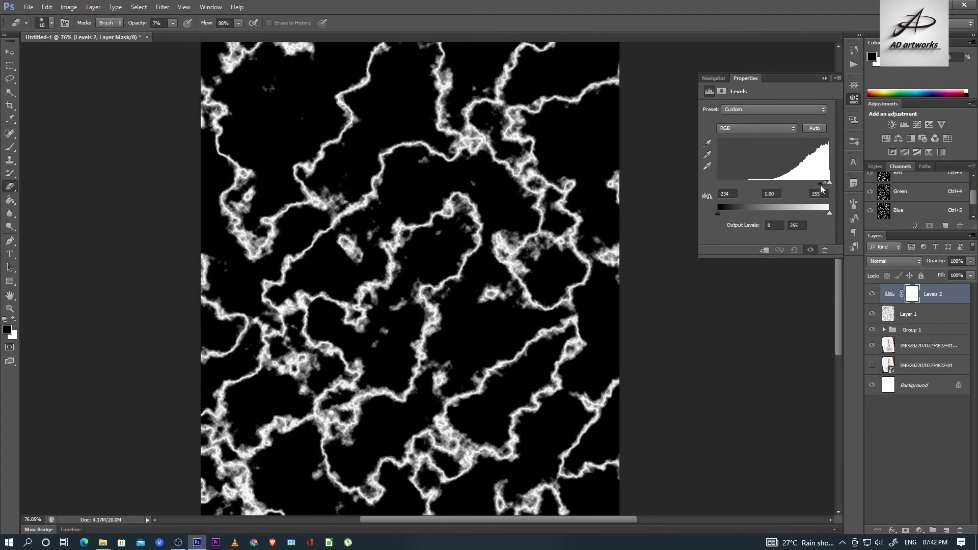
click(825, 79)
key(l)
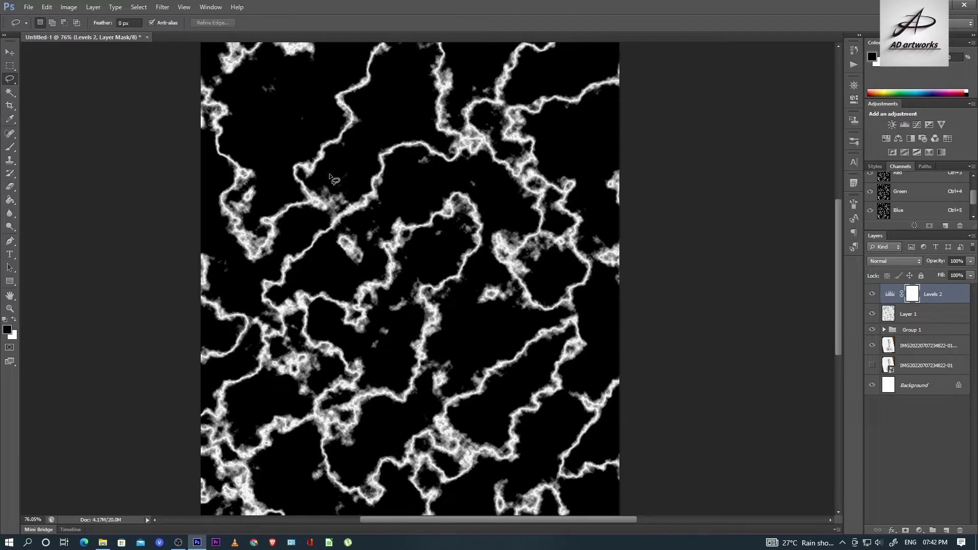
right_click(338, 118)
Cut the selected vein to its own layer and darken it with Levels black input 235.
right_click(342, 99)
click(400, 192)
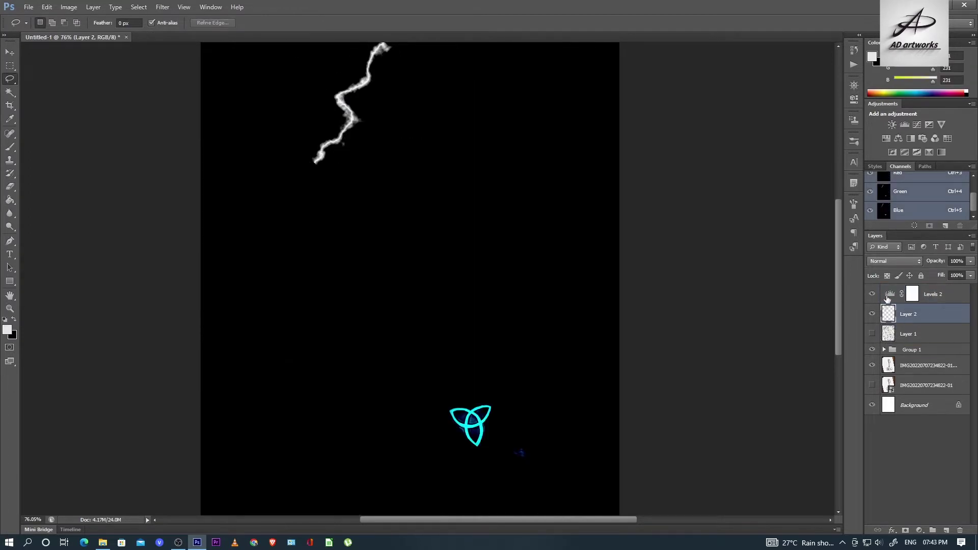
double_click(937, 294)
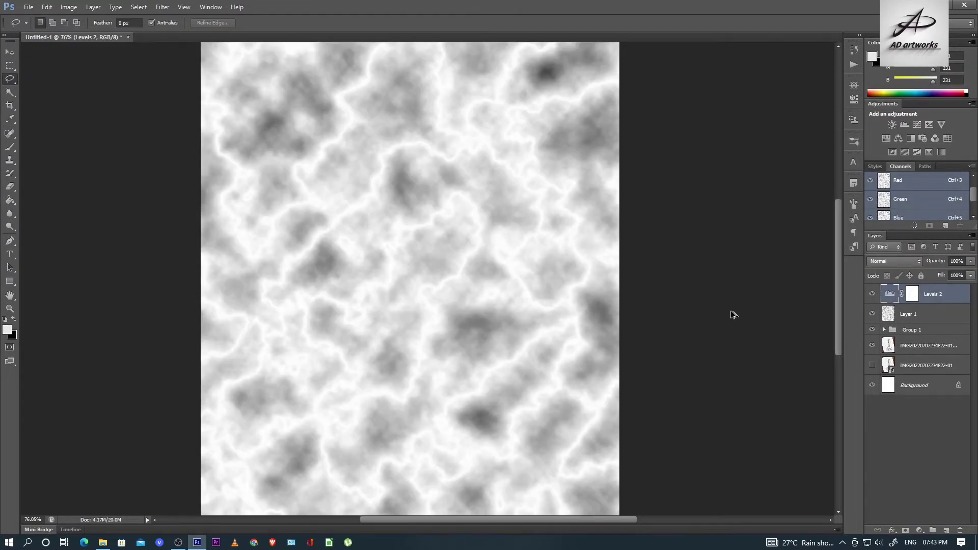
key(ctrl+l)
drag(600, 227, 721, 227)
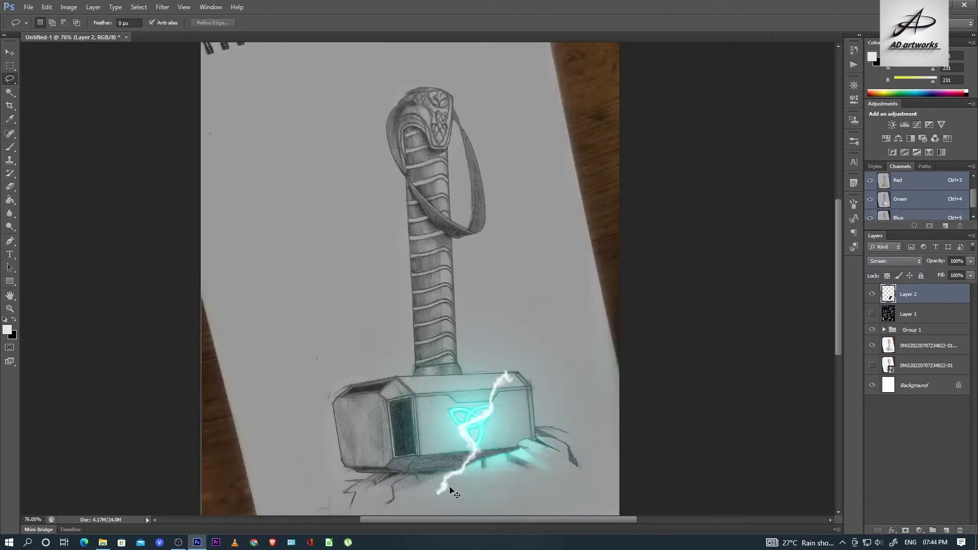
Scale, rotate and place the lightning bolt across the triquetra on the hammer head.
key(ctrl+t)
drag(448, 466, 465, 427)
scroll(478, 447, up, 3)
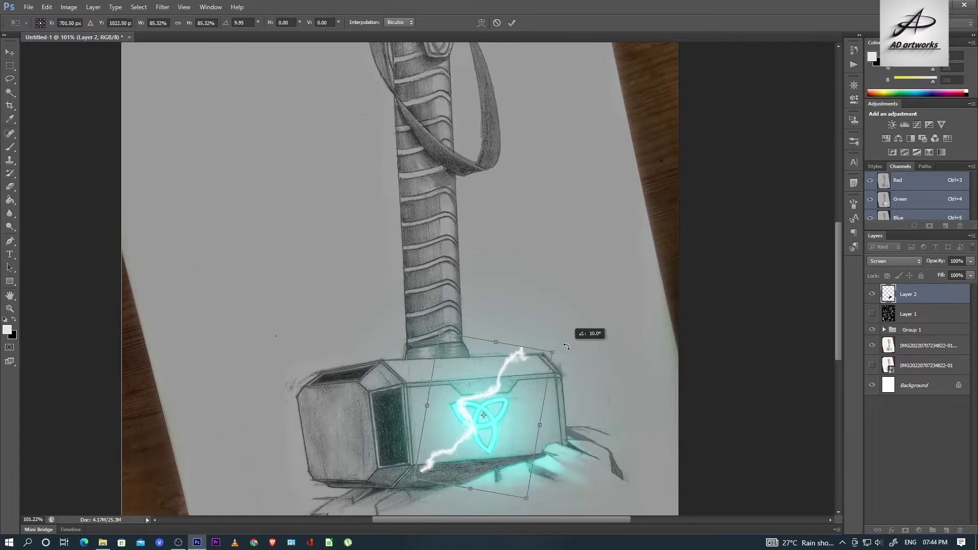
drag(428, 474, 441, 466)
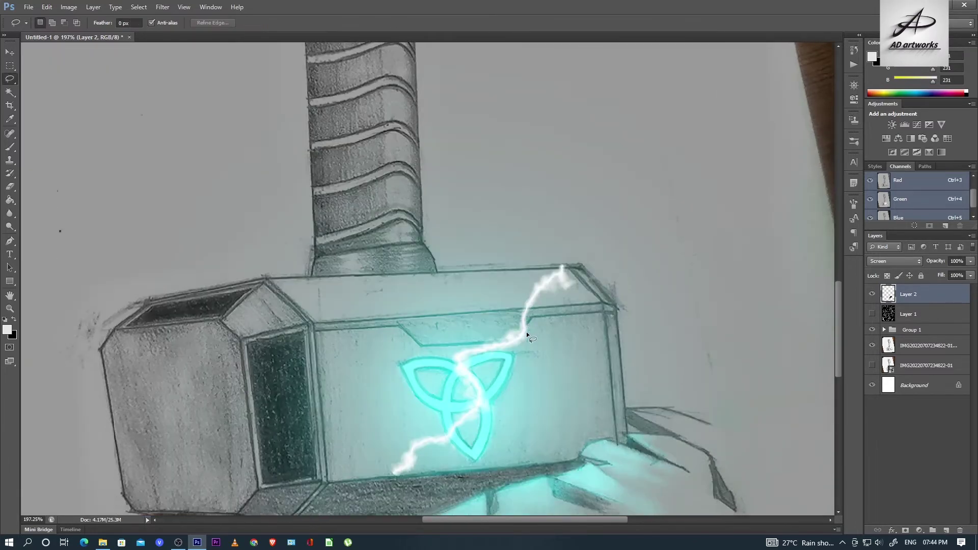
Hide the first bolt with a black mask and paint it back in white.
click(905, 529)
key(ctrl+i)
key(b)
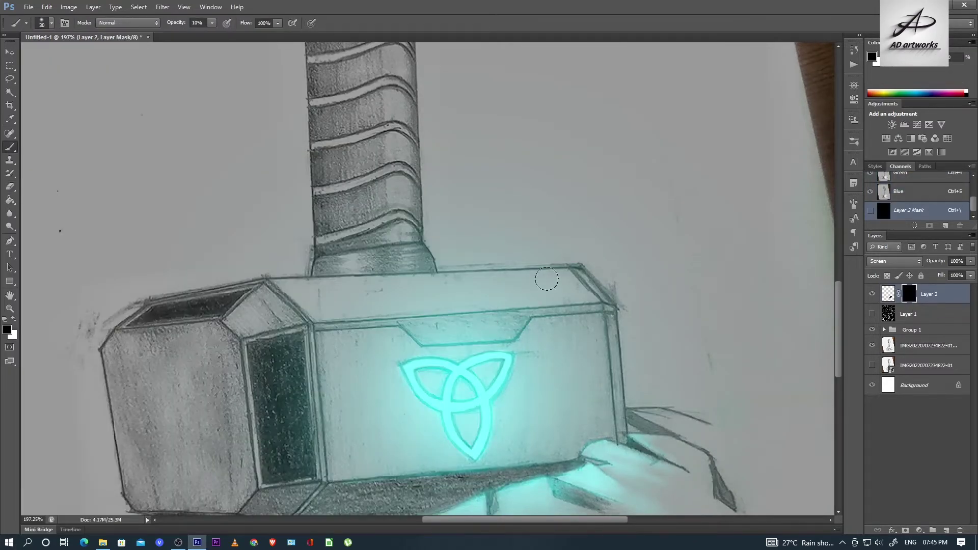
key(x)
drag(562, 267, 394, 474)
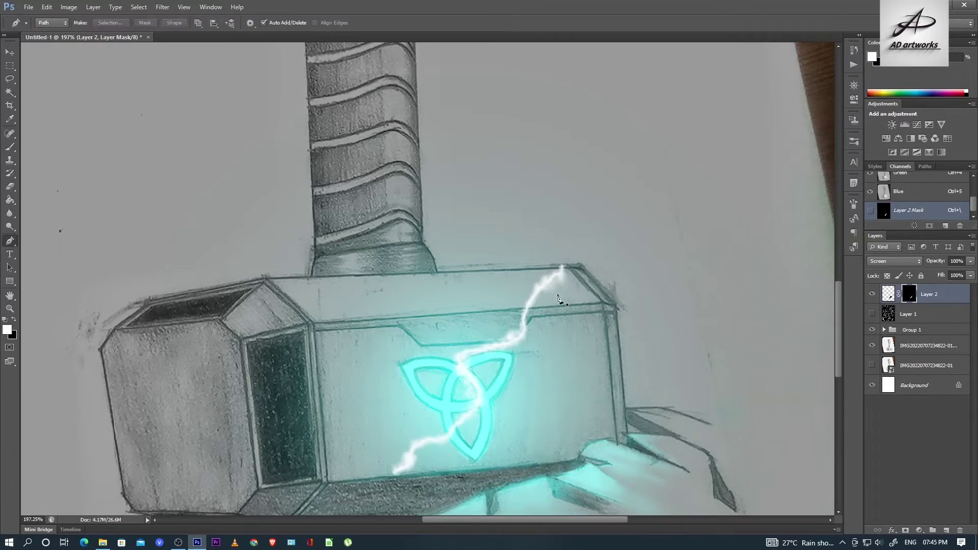
key(x)
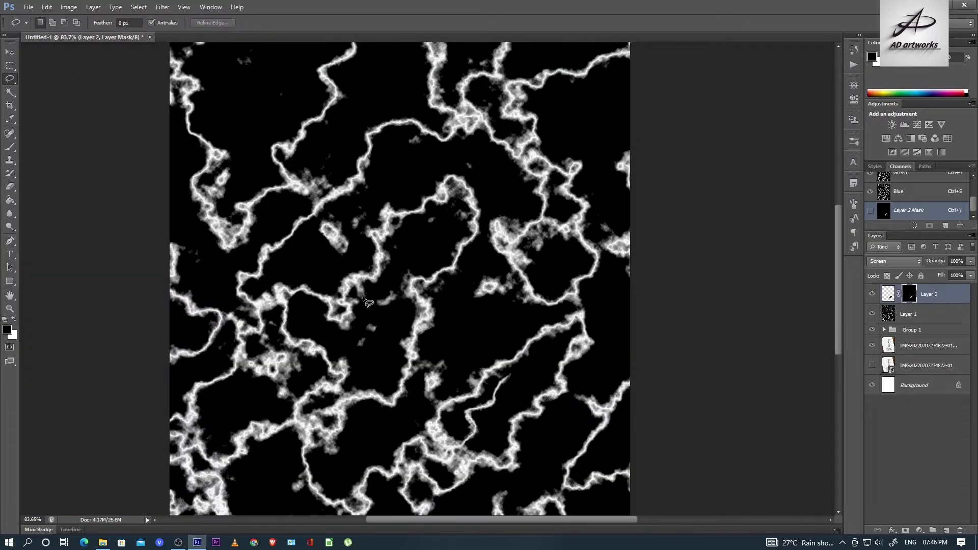
Lasso another vein, enlarge and rotate it from the upper left into the hammer, then duplicate it.
drag(384, 390, 482, 237)
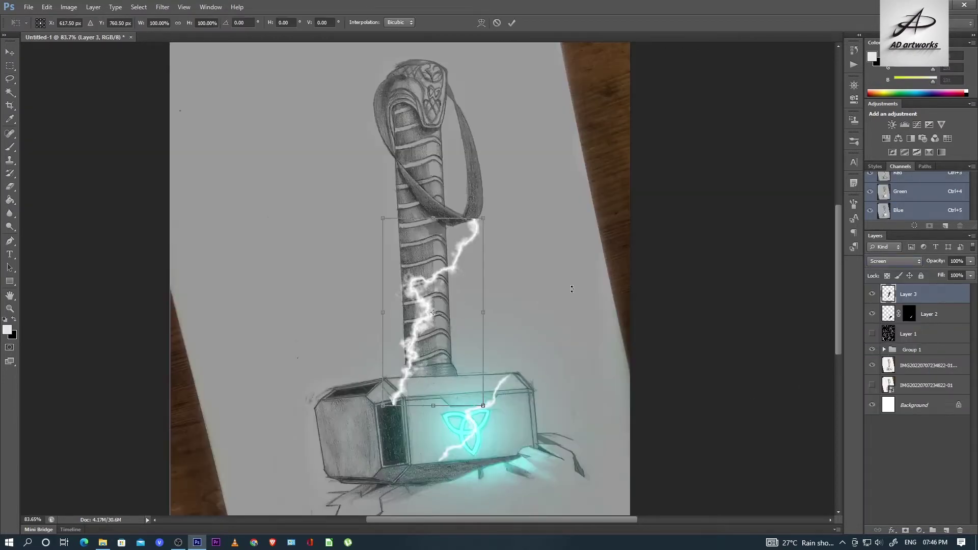
mouse_move(496, 410)
mouse_down()
mouse_move(547, 340)
mouse_move(525, 336)
mouse_up()
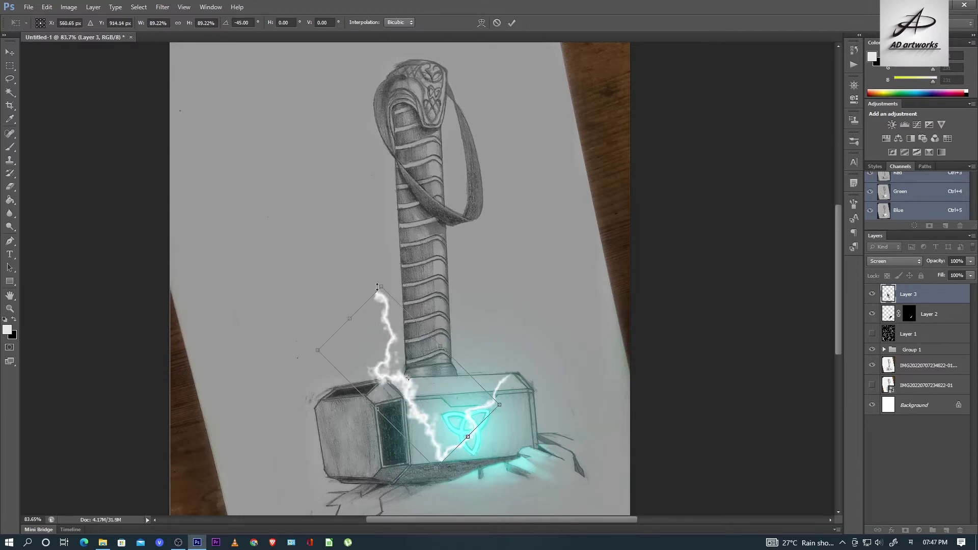
drag(433, 356, 400, 305)
drag(307, 268, 279, 219)
key(Return)
key(ctrl+j)
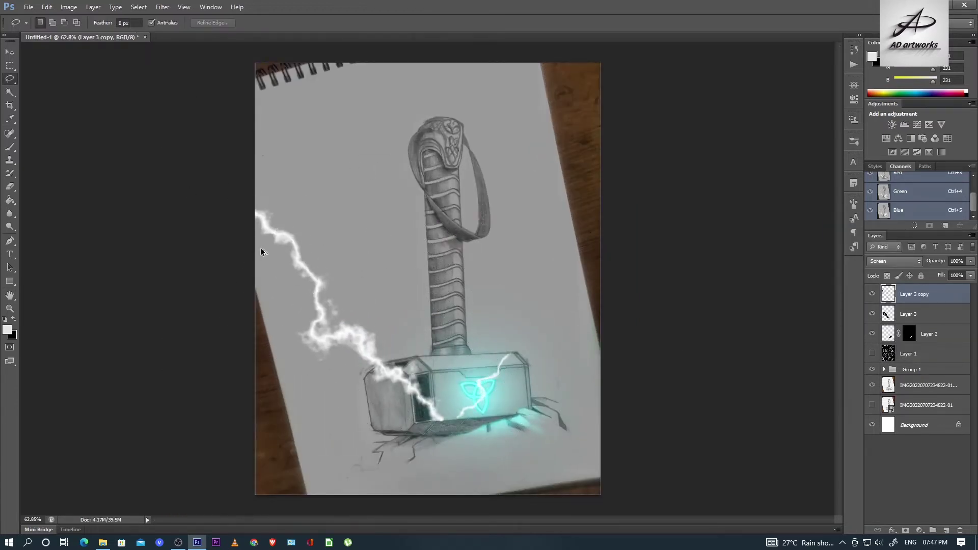
Remove the original bolt, mask Layer 3 copy black and reveal the top-left bolt in white.
scroll(268, 204, up, 5)
key(l)
key(ctrl+e)
click(894, 261)
click(886, 336)
key(b)
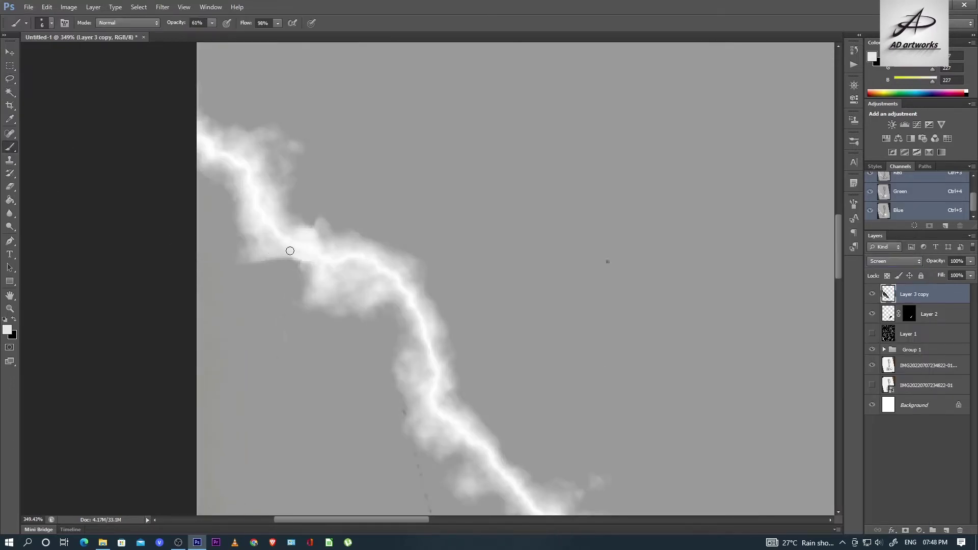
key(ctrl+0)
alt+click(905, 530)
mouse_move(258, 162)
mouse_down()
mouse_move(351, 285)
mouse_move(328, 310)
mouse_up()
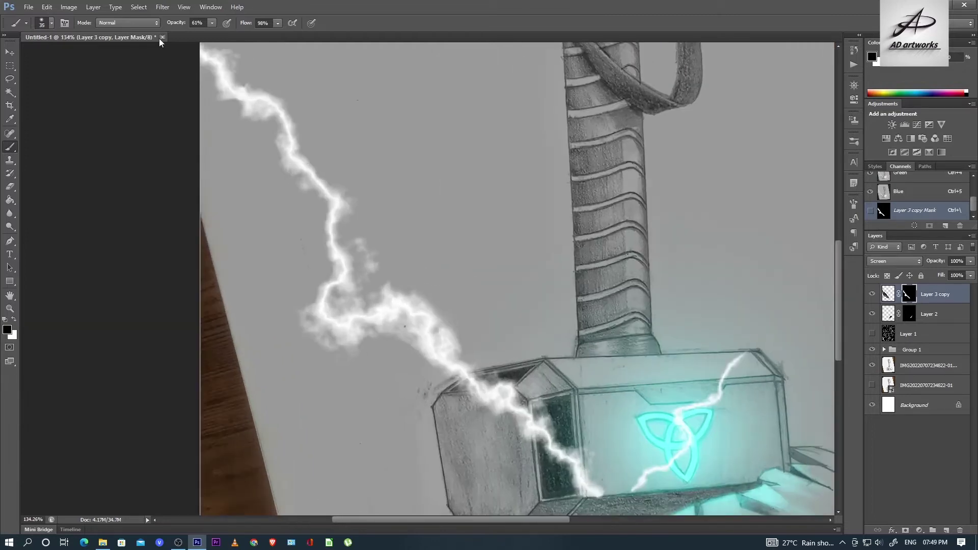
Soften the glow along the bolt, then show and select the Layer 1 vein texture.
drag(169, 25, 181, 25)
mouse_move(448, 318)
mouse_down()
mouse_move(402, 352)
mouse_move(364, 356)
mouse_up()
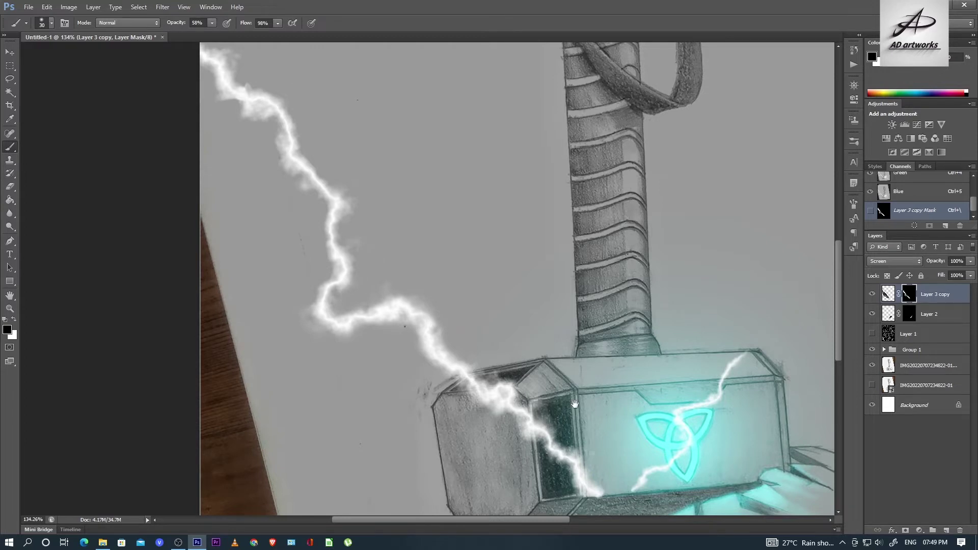
drag(575, 403, 551, 372)
key(bracketleft)
scroll(240, 159, up, 3)
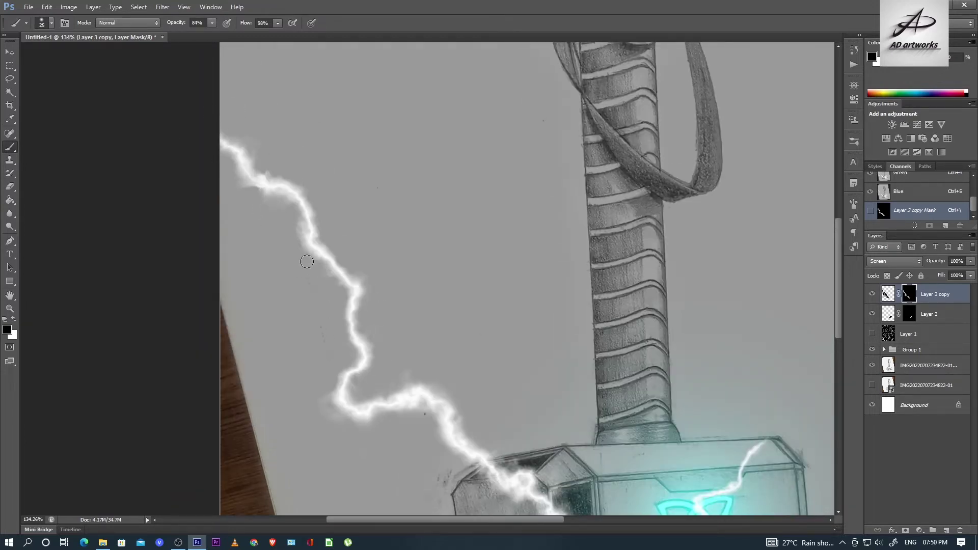
scroll(252, 209, down, 3)
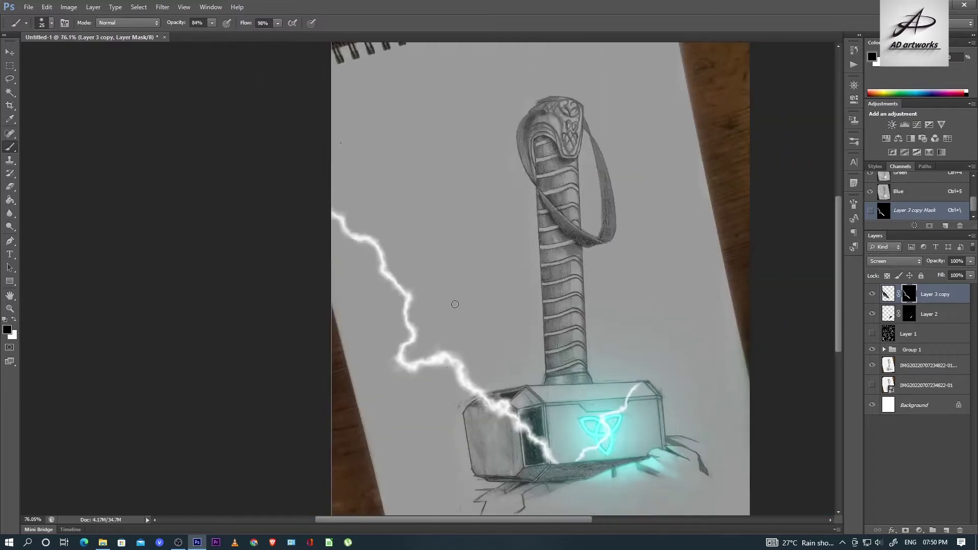
click(872, 334)
click(912, 334)
key(ctrl+0)
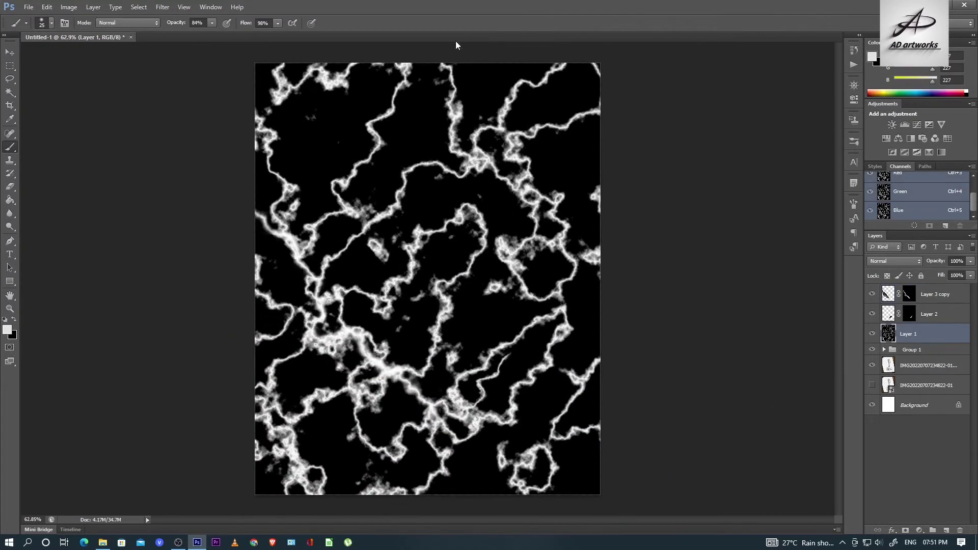
Copy the selected lightning vein to a new layer, hide the texture, and move it toward the hammer.
key(l)
scroll(469, 371, up, 1)
right_click(591, 305)
click(559, 251)
click(871, 354)
mouse_move(509, 357)
mouse_down()
mouse_move(463, 372)
mouse_move(489, 402)
mouse_up()
Enlarge, rotate and place the bolt to the right of the hammer handle with Free Transform.
key(ctrl+t)
mouse_move(489, 356)
mouse_down()
mouse_move(460, 375)
mouse_move(476, 363)
mouse_up()
scroll(474, 387, up, 2)
scroll(567, 317, down, 1)
drag(454, 247, 564, 294)
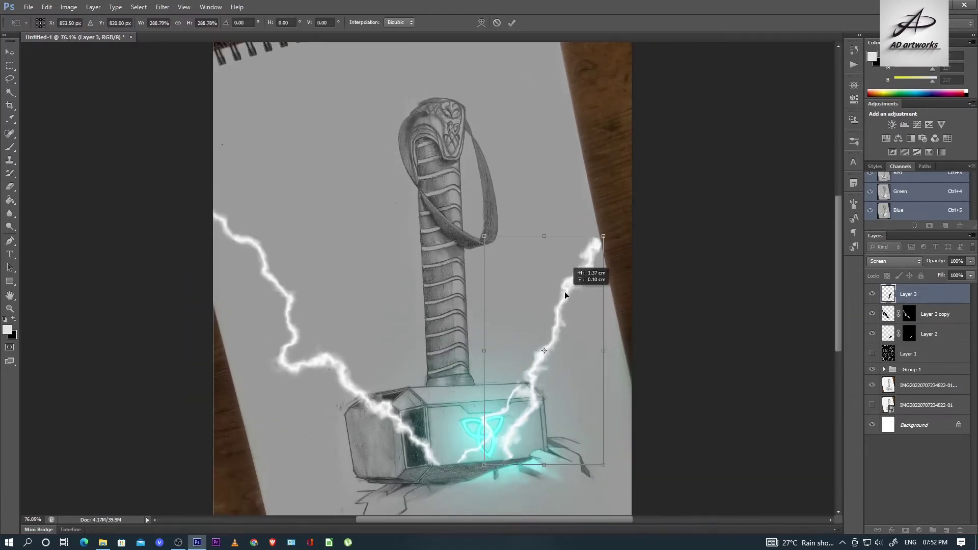
drag(604, 235, 573, 294)
drag(539, 356, 553, 352)
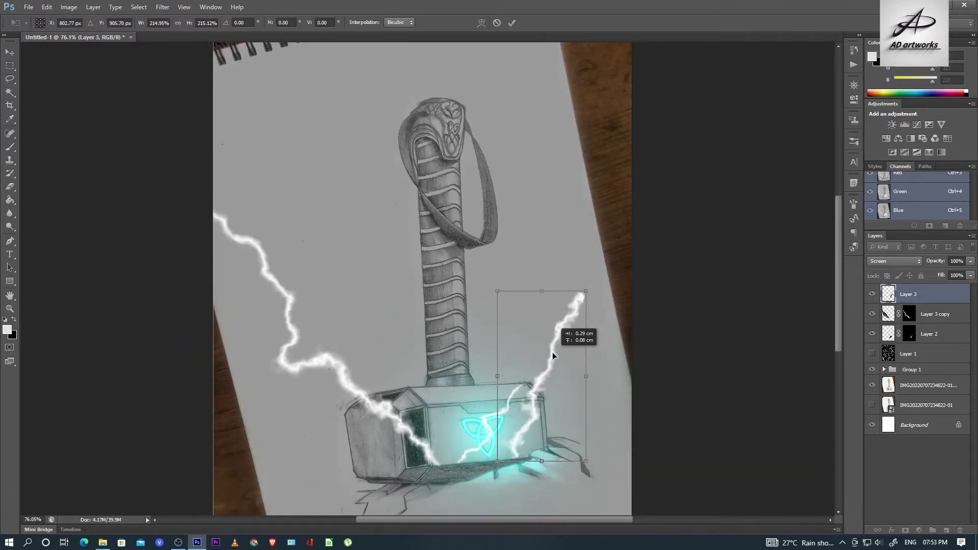
key(Return)
Extend the right bolt upward with a lasso-selected piece and reposition it.
key(l)
drag(555, 353, 618, 212)
scroll(627, 229, down, 1)
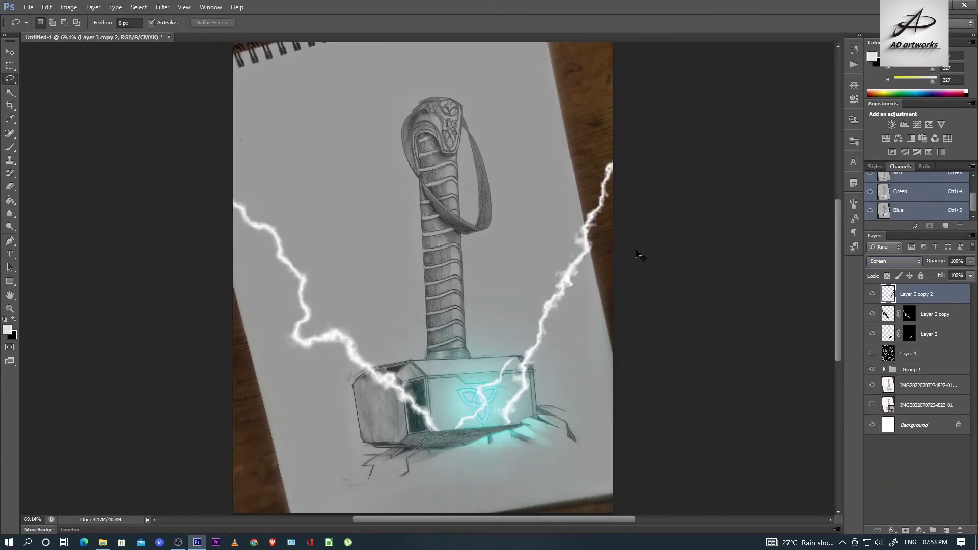
key(ctrl+t)
scroll(551, 231, down, 1)
key(Return)
Duplicate the right bolt and tilt the copy slightly so it strikes the hammer head.
key(ctrl+j)
key(ctrl+t)
scroll(616, 234, up, 1)
scroll(617, 234, up, 1)
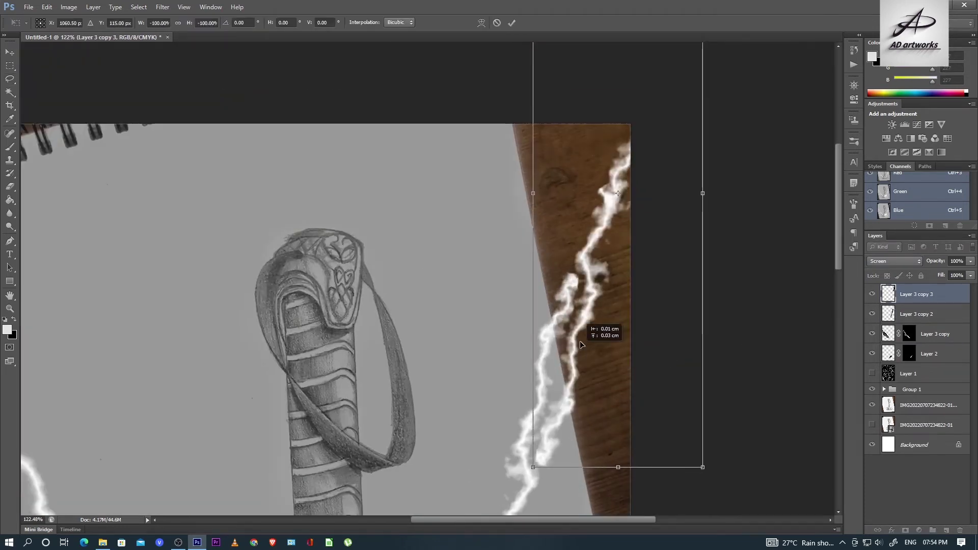
scroll(580, 345, down, 4)
scroll(576, 329, down, 2)
scroll(693, 277, down, 3)
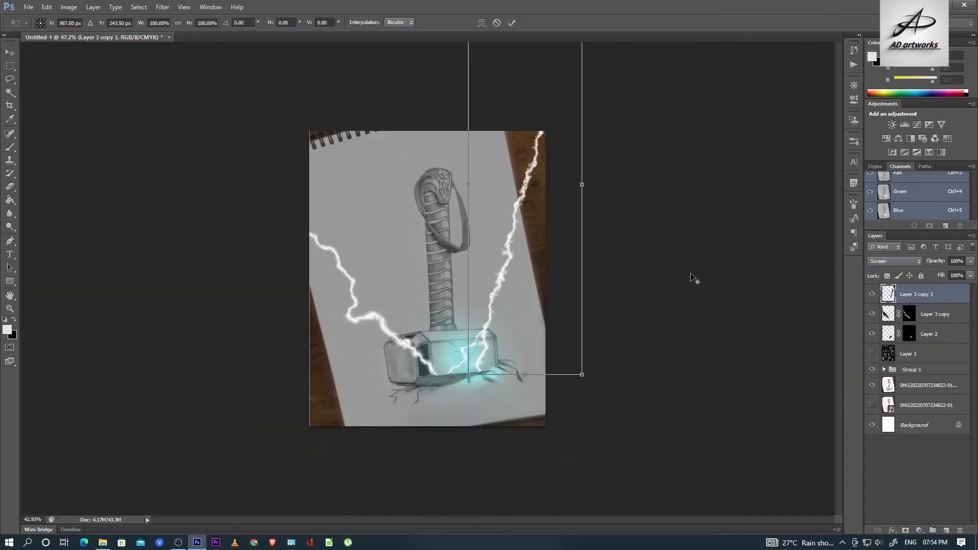
drag(604, 380, 604, 366)
scroll(416, 285, up, 1)
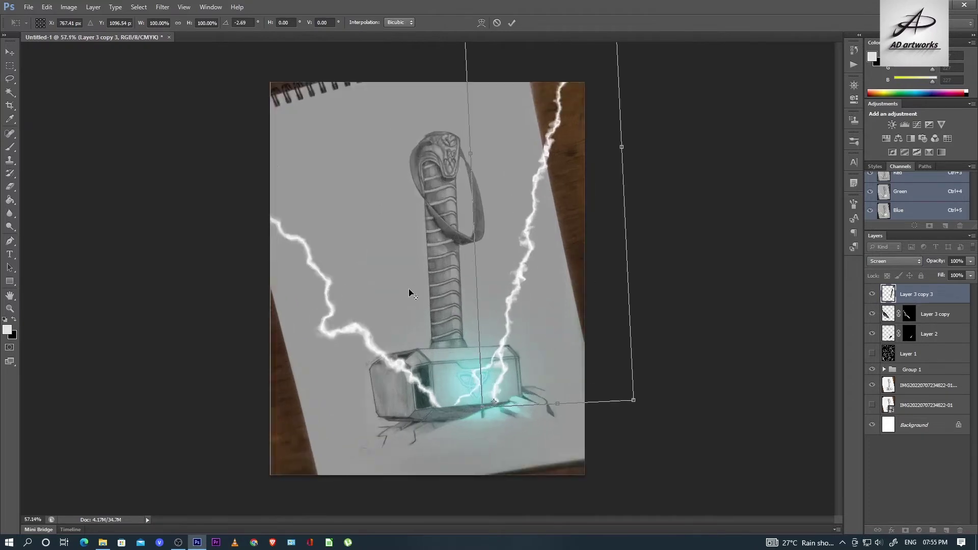
scroll(409, 289, up, 1)
key(Return)
Add a layer mask to the bolt copy and invert it to black, hiding the bolt.
click(905, 530)
key(x)
key(ctrl+i)
Brush white on the Layer 3 copy 3 mask to reveal the right bolt striking the hammer head.
key(l)
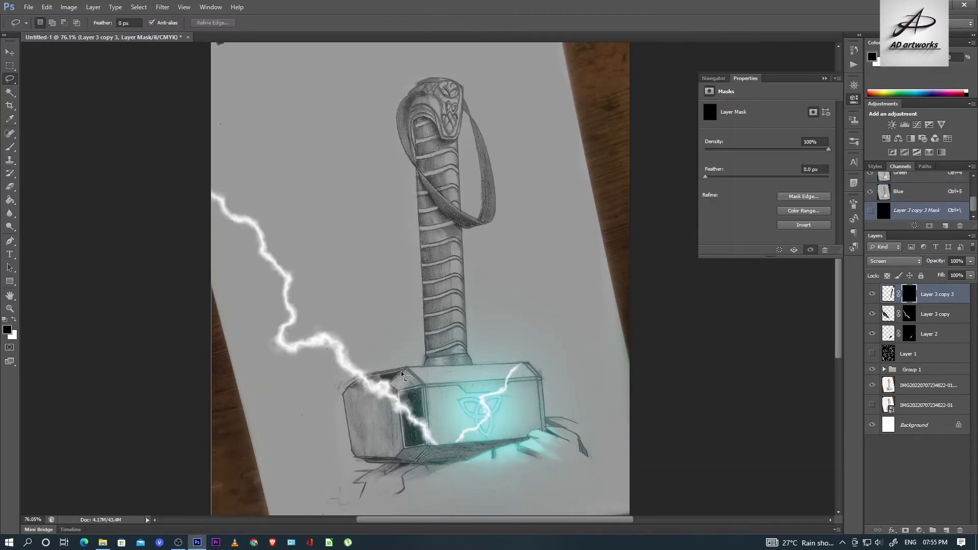
key(b)
key(x)
scroll(527, 339, down, 1)
drag(509, 430, 550, 204)
scroll(540, 214, down, 1)
drag(510, 259, 554, 101)
scroll(458, 448, up, 1)
scroll(459, 448, up, 2)
scroll(458, 448, up, 3)
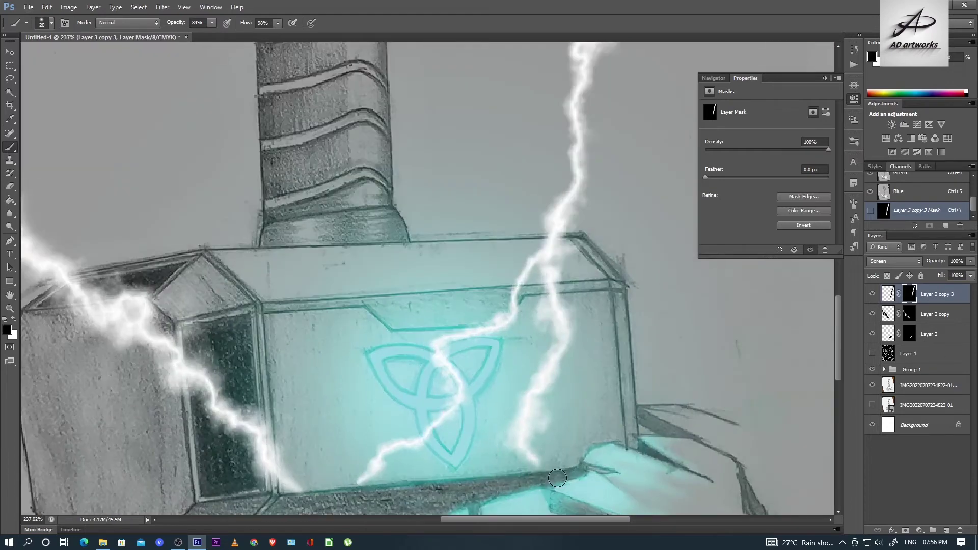
scroll(557, 477, down, 3)
scroll(572, 330, up, 3)
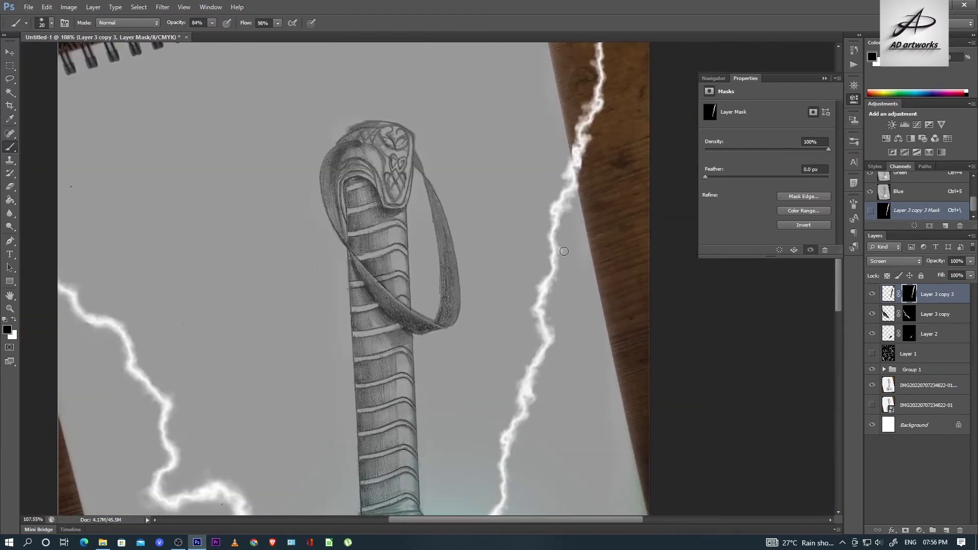
scroll(554, 218, up, 4)
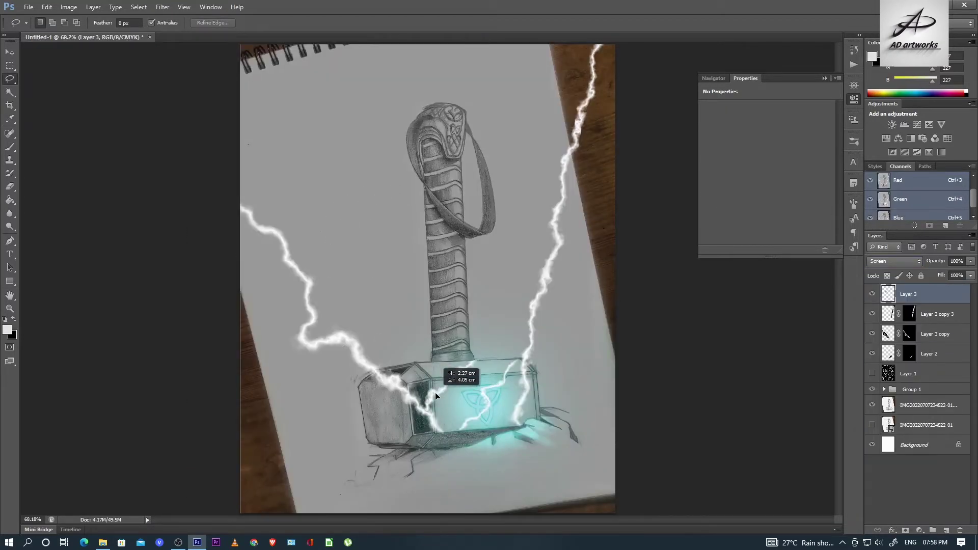
Move the new lightning branch onto the hammer head and transform it into place.
mouse_move(436, 396)
mouse_down()
mouse_move(441, 375)
mouse_move(410, 424)
mouse_move(407, 415)
mouse_up()
key(ctrl+t)
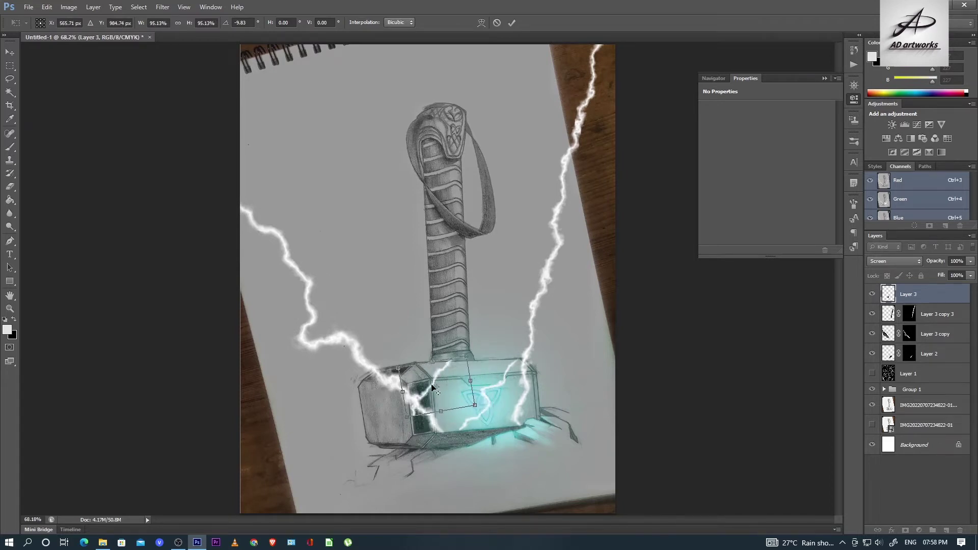
scroll(435, 379, up, 5)
drag(438, 374, 432, 374)
scroll(422, 417, down, 2)
key(Return)
Try a horizontally flipped copy on the hammer's left side, then cancel it.
key(ctrl+alt+t)
right_click(423, 367)
click(423, 433)
drag(423, 433, 360, 439)
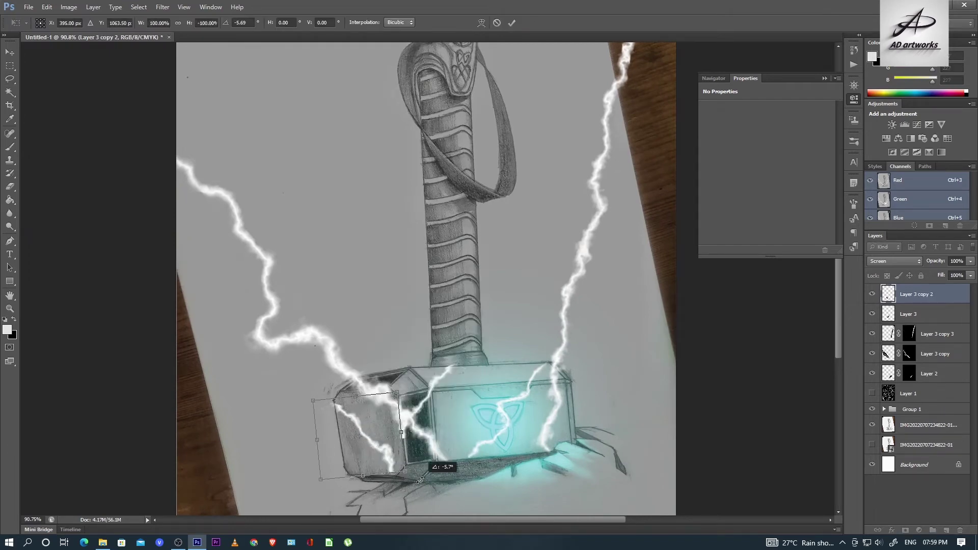
drag(403, 395, 430, 351)
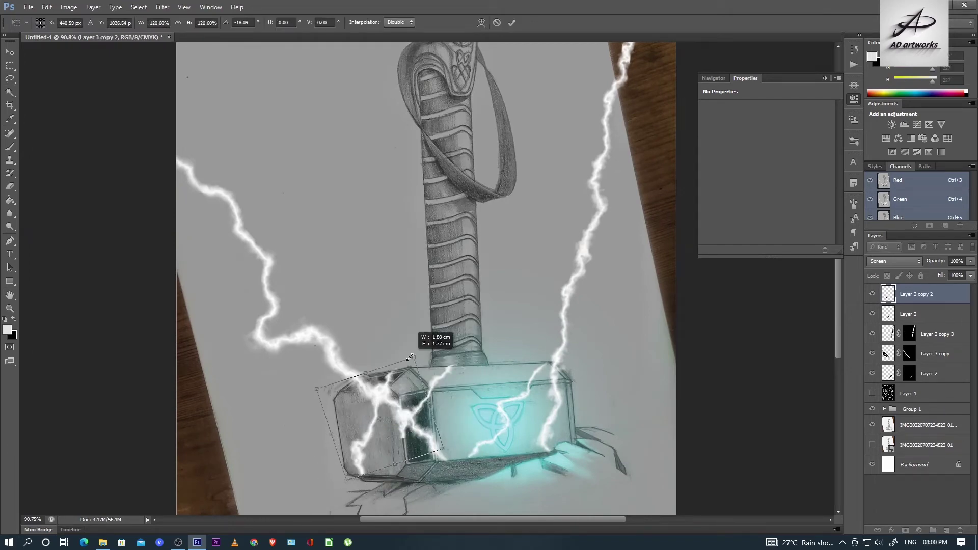
scroll(386, 435, down, 1)
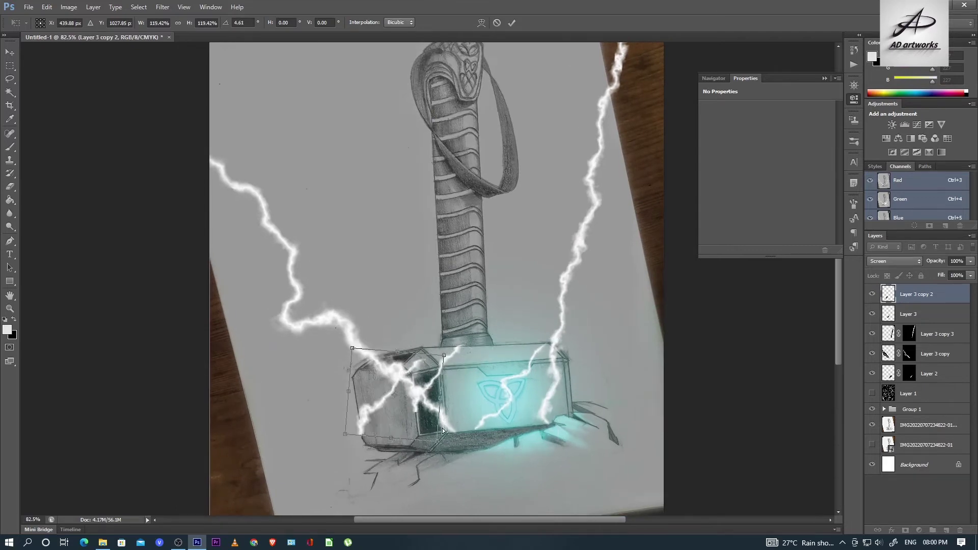
key(Escape)
key(l)
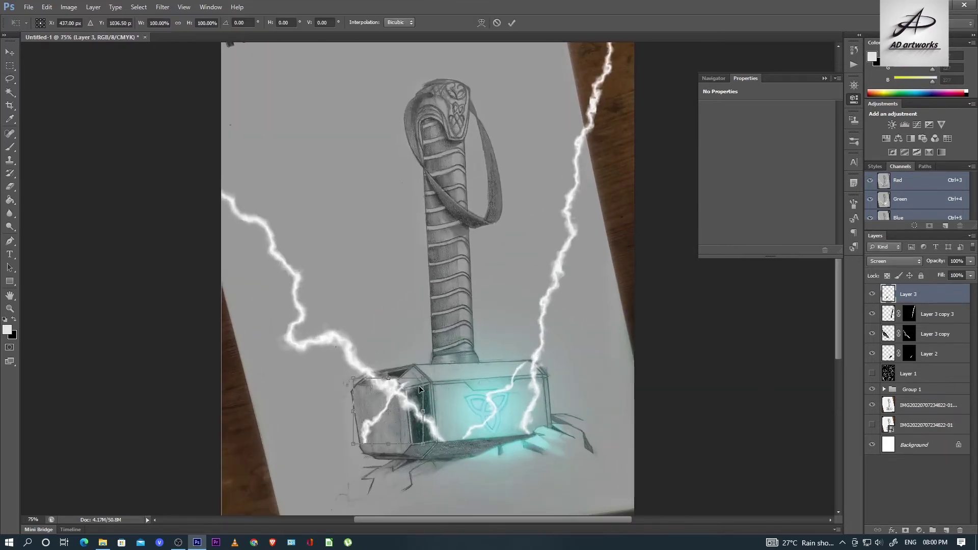
Fine-tune the branch's position above the hammer head beside the triquetra.
scroll(565, 416, down, 2)
drag(429, 381, 431, 382)
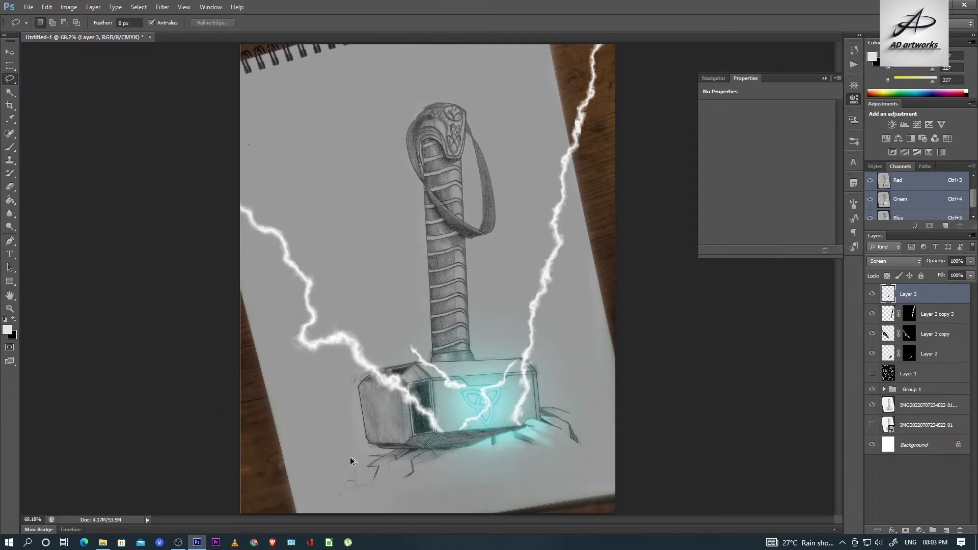
scroll(383, 319, up, 1)
mouse_move(452, 438)
mouse_down()
mouse_move(456, 451)
mouse_move(450, 426)
mouse_up()
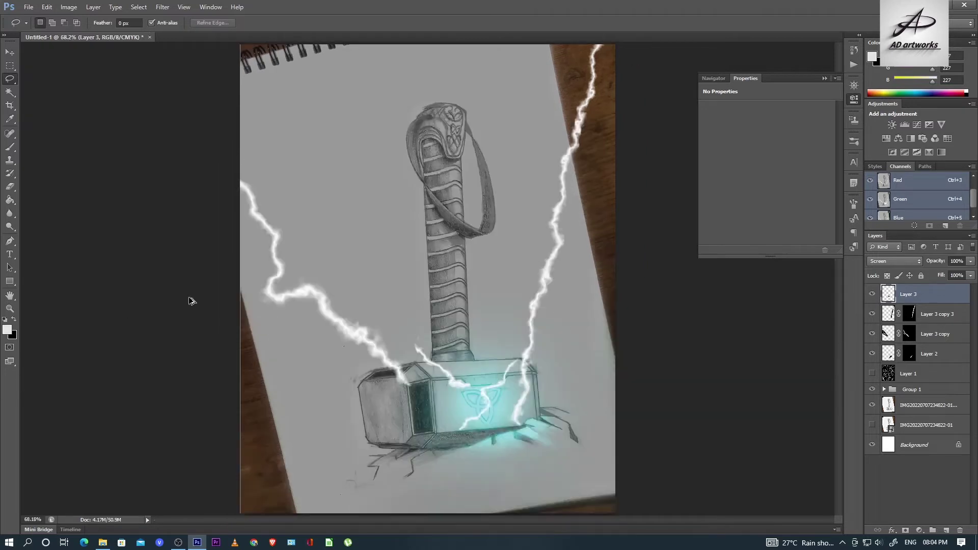
scroll(190, 299, down, 2)
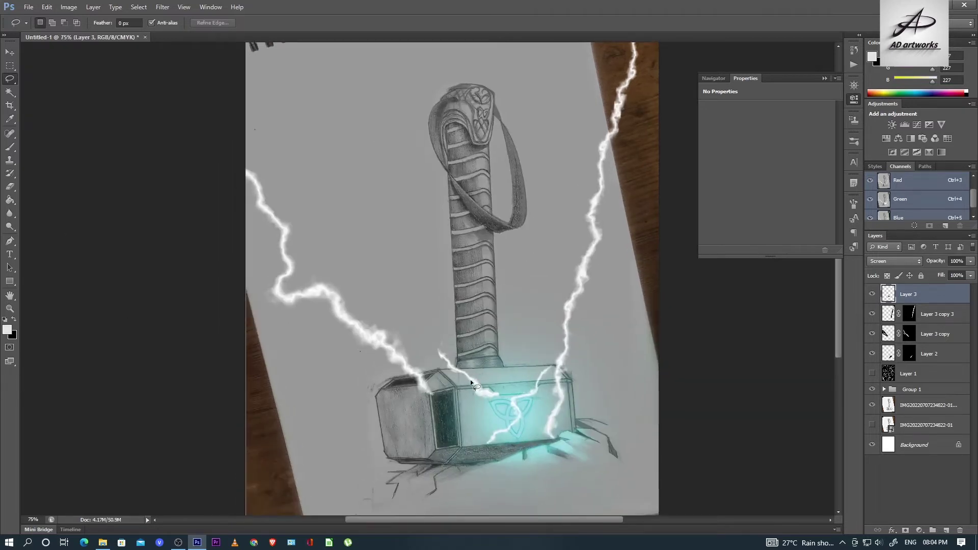
scroll(475, 386, up, 1)
click(930, 354)
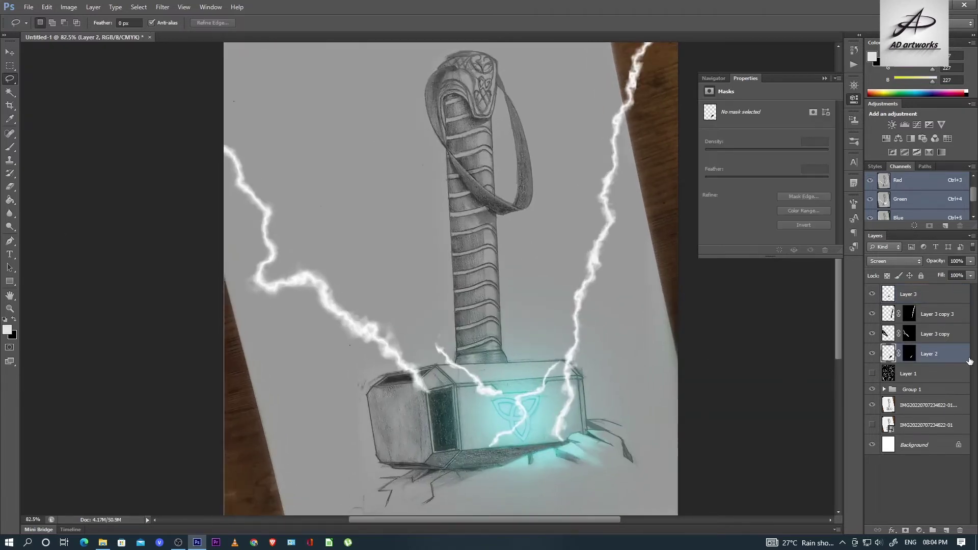
Nudge the Layer 2 triquetra bolt slightly up and right.
key(ctrl+t)
mouse_move(512, 400)
mouse_down()
mouse_move(542, 399)
mouse_move(546, 384)
mouse_up()
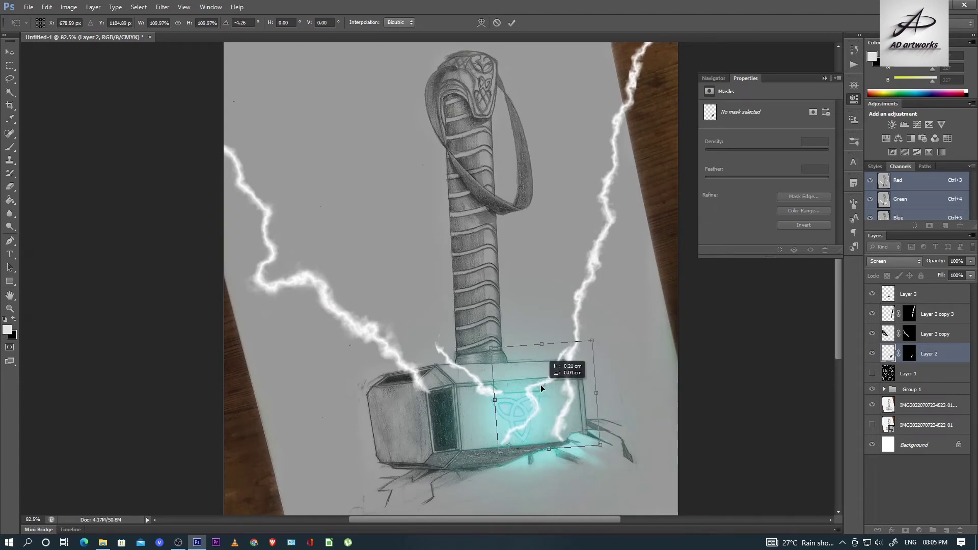
key(Return)
key(l)
scroll(551, 402, up, 1)
scroll(548, 409, down, 1)
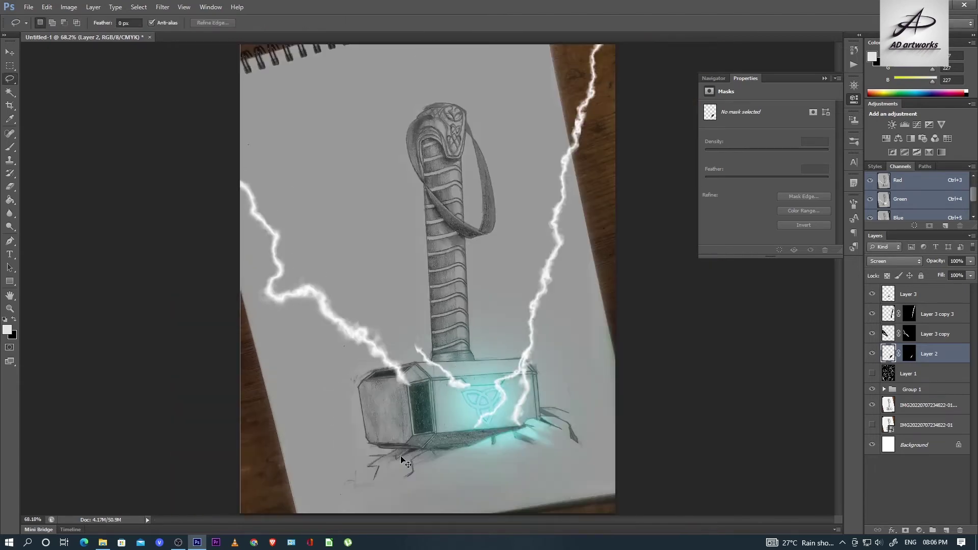
Select the lightning layers and group them into Group 2.
ctrl+click(461, 382)
key(ctrl+t)
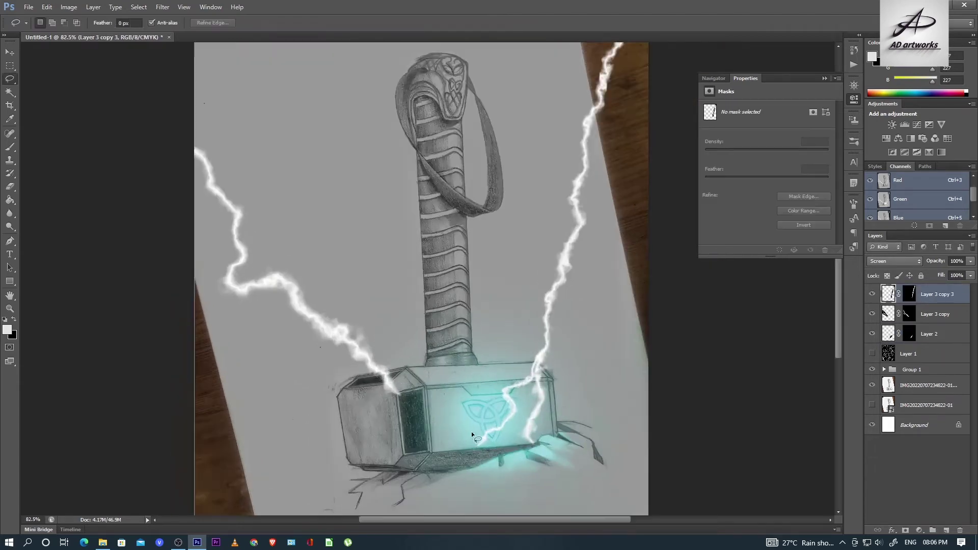
scroll(471, 431, up, 1)
key(ctrl+g)
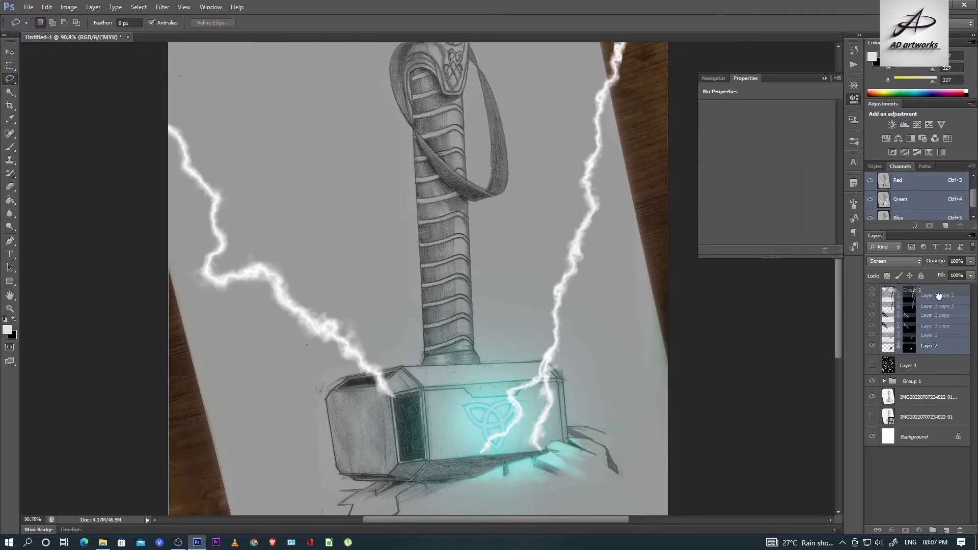
Add a Hue/Saturation adjustment layer clipped to Layer 2's bolt.
click(919, 530)
click(908, 310)
click(422, 148)
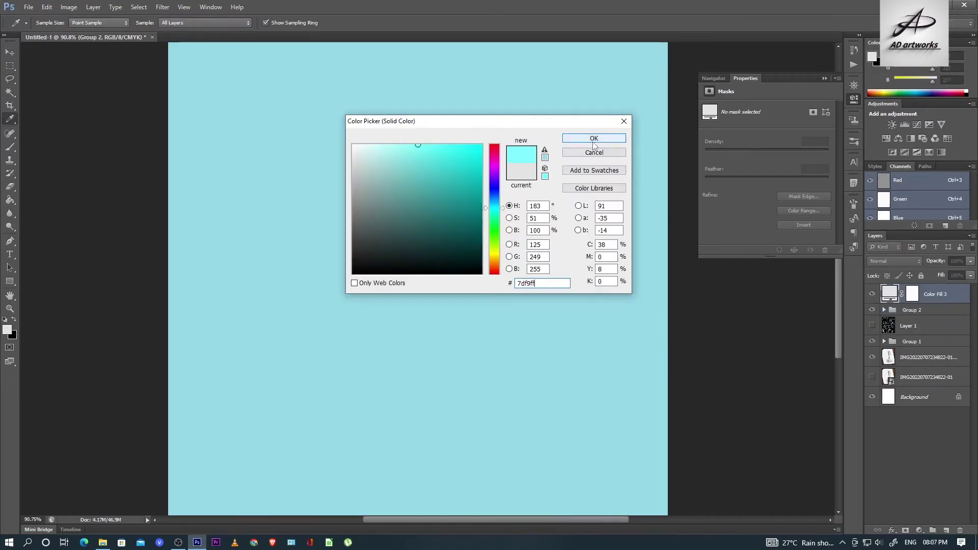
click(576, 136)
click(894, 261)
click(886, 326)
key(shift+minus)
key(shift+minus)
key(shift+minus)
key(ctrl+bracketleft)
key(ctrl+bracketleft)
key(ctrl+bracketleft)
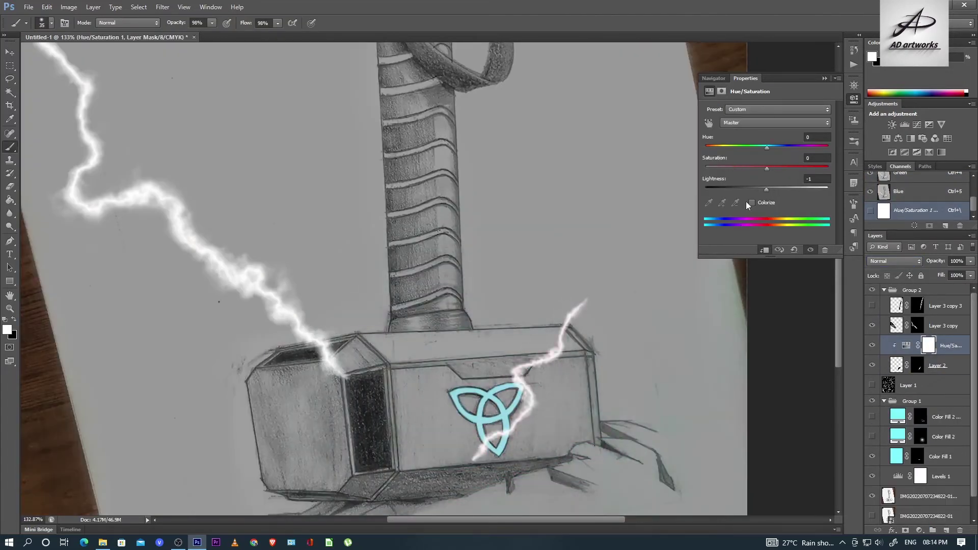
Colorize the Hue/Saturation adjustment to hue 186, saturation 73, lightness +50.
click(751, 202)
click(750, 167)
click(764, 147)
mouse_move(765, 147)
mouse_down()
mouse_move(714, 147)
mouse_move(784, 168)
mouse_up()
scroll(527, 443, up, 5)
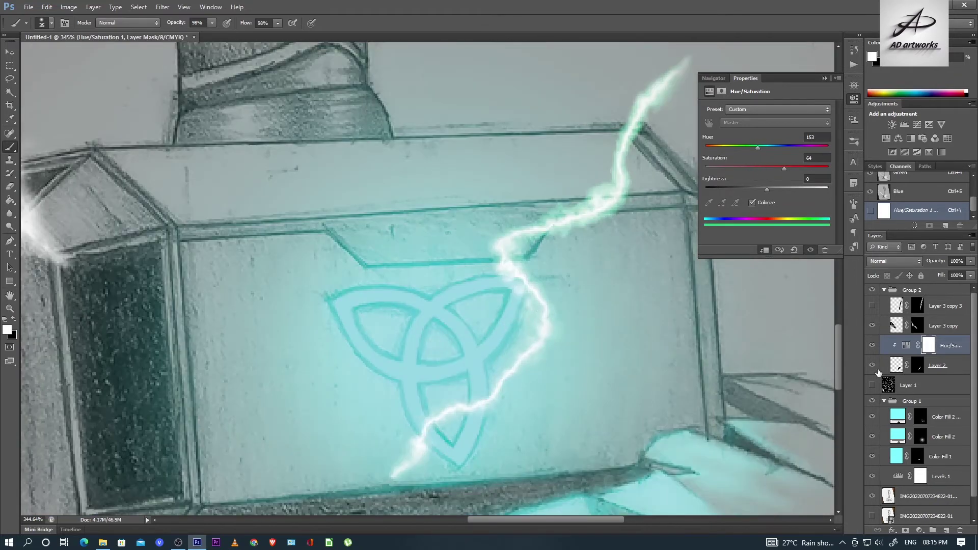
click(777, 109)
click(777, 205)
drag(757, 148, 769, 148)
drag(766, 189, 785, 189)
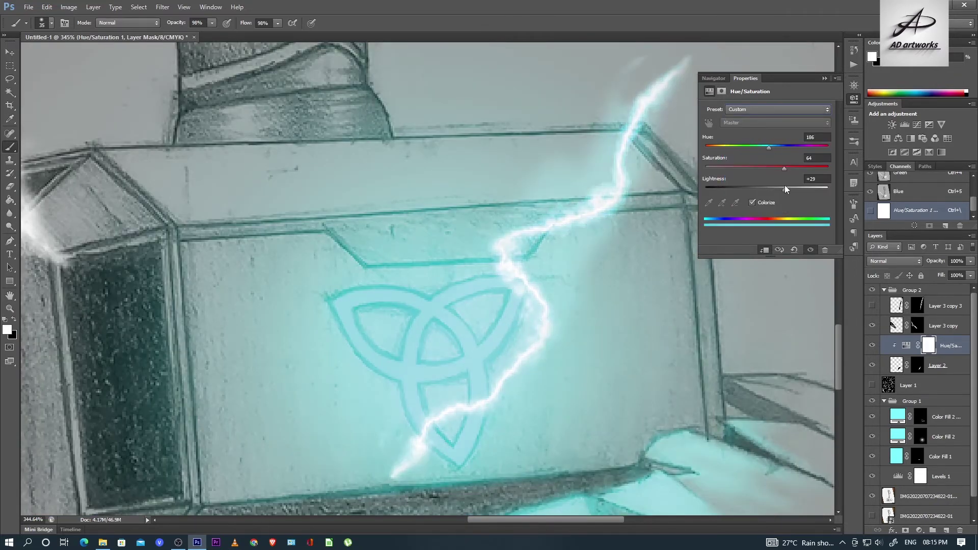
scroll(511, 312, down, 5)
Paint black on the Layer 2 mask to hide glow along the hammer's top-right edge.
click(917, 366)
scroll(527, 326, up, 3)
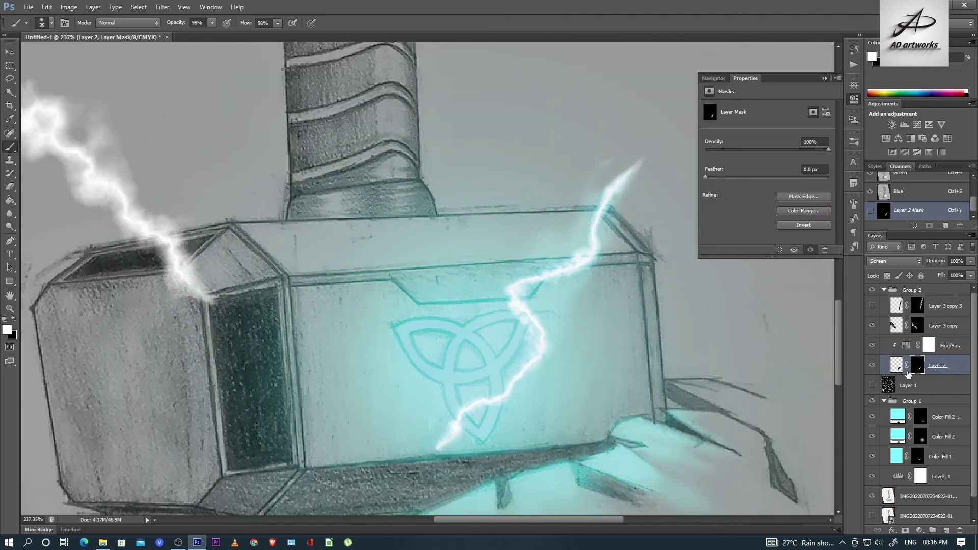
key(alt+bracketright)
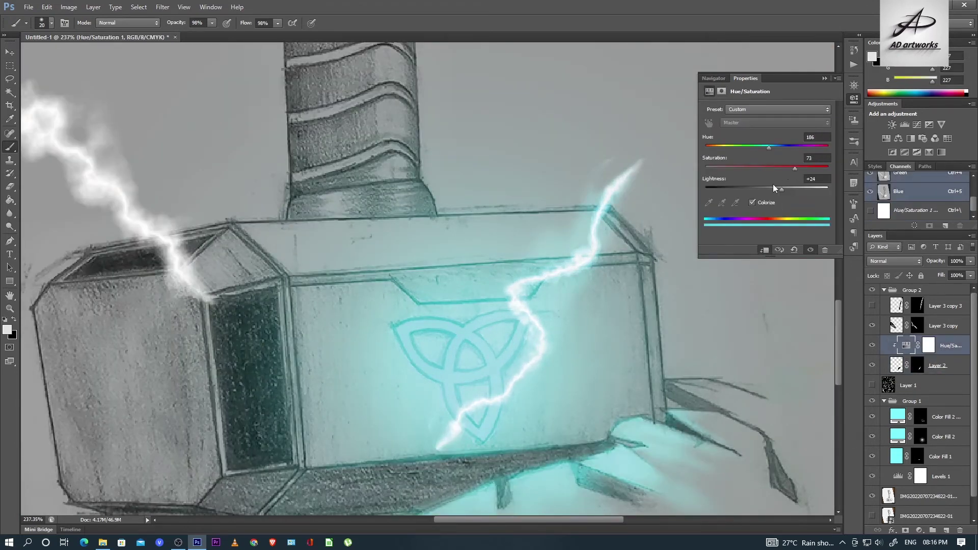
key(alt+bracketleft)
key(x)
mouse_move(626, 235)
mouse_down()
mouse_move(557, 295)
mouse_move(568, 231)
mouse_up()
drag(509, 293, 616, 184)
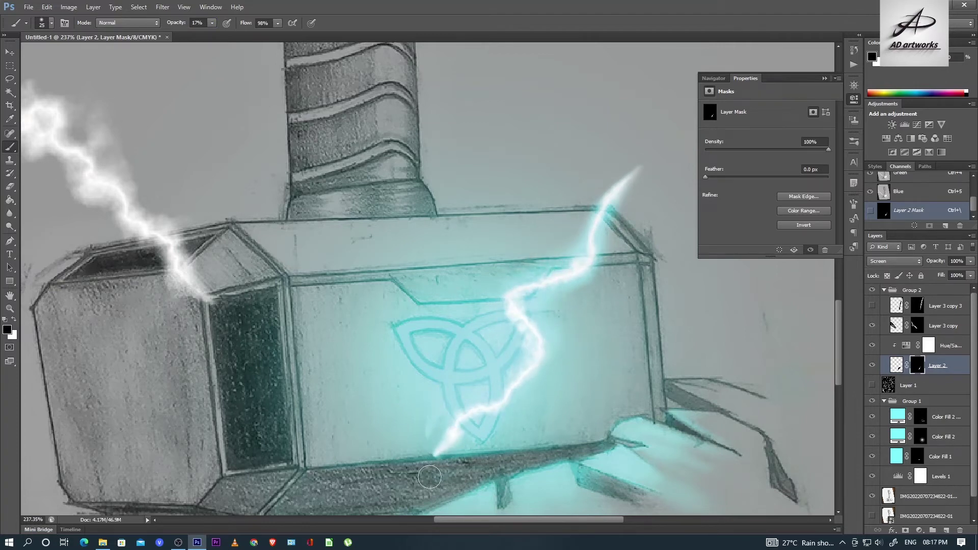
At 41% brush opacity, mask away glow around the left bolt and the bolt's top.
key(4)
key(1)
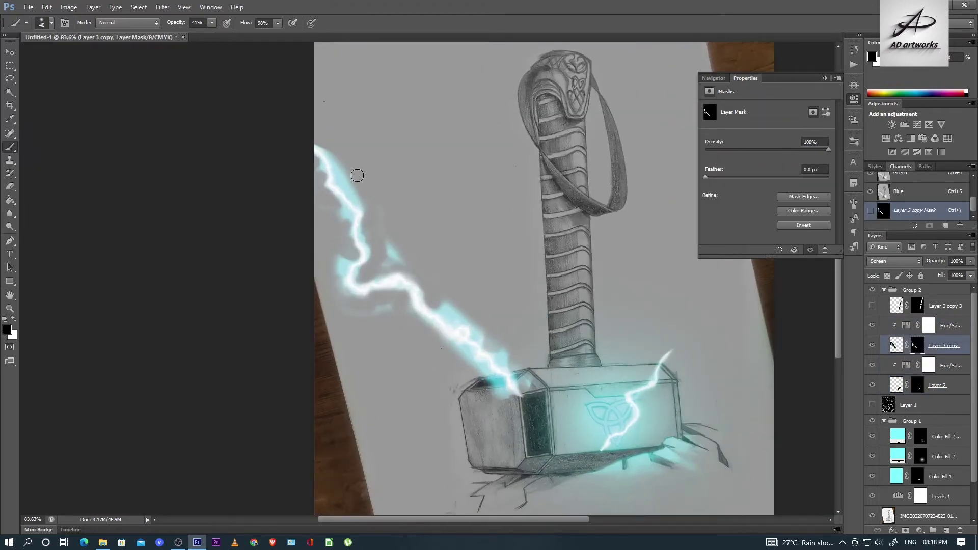
key(bracketright)
key(bracketright)
mouse_move(357, 175)
mouse_down()
mouse_move(388, 212)
mouse_move(309, 250)
mouse_move(443, 277)
mouse_move(413, 349)
mouse_up()
key(bracketleft)
key(bracketleft)
key(bracketleft)
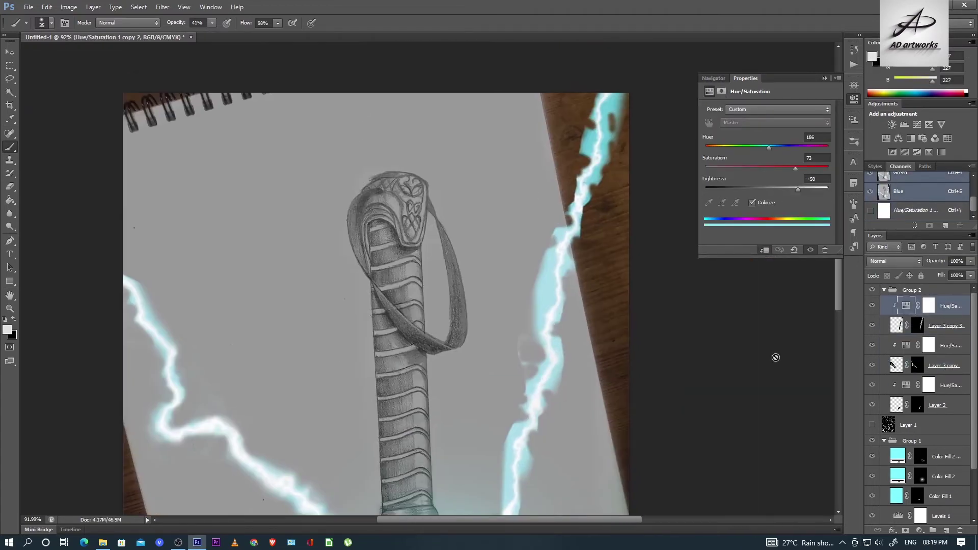
drag(614, 110, 569, 163)
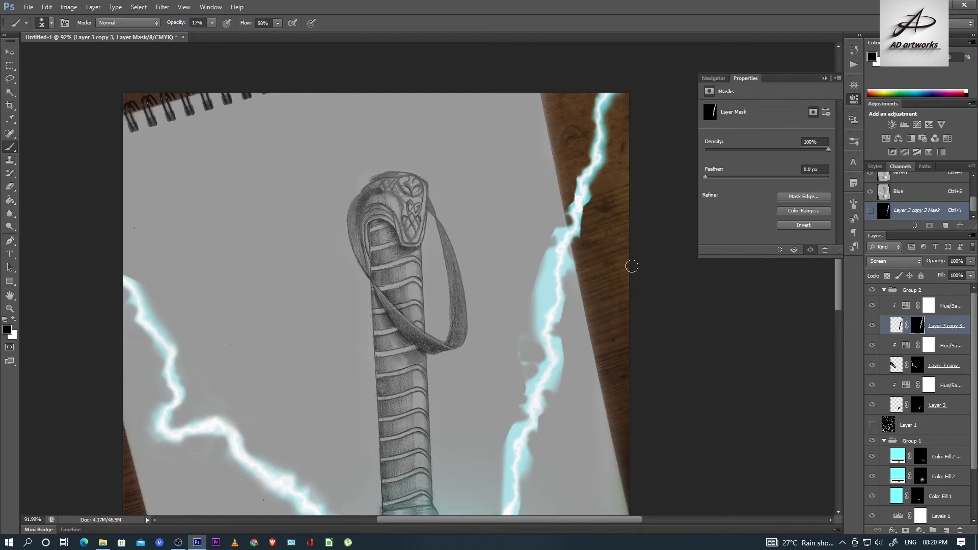
Paint black on the right bolt's mask to remove excess cyan glow on both sides.
scroll(594, 201, up, 2)
scroll(586, 194, up, 1)
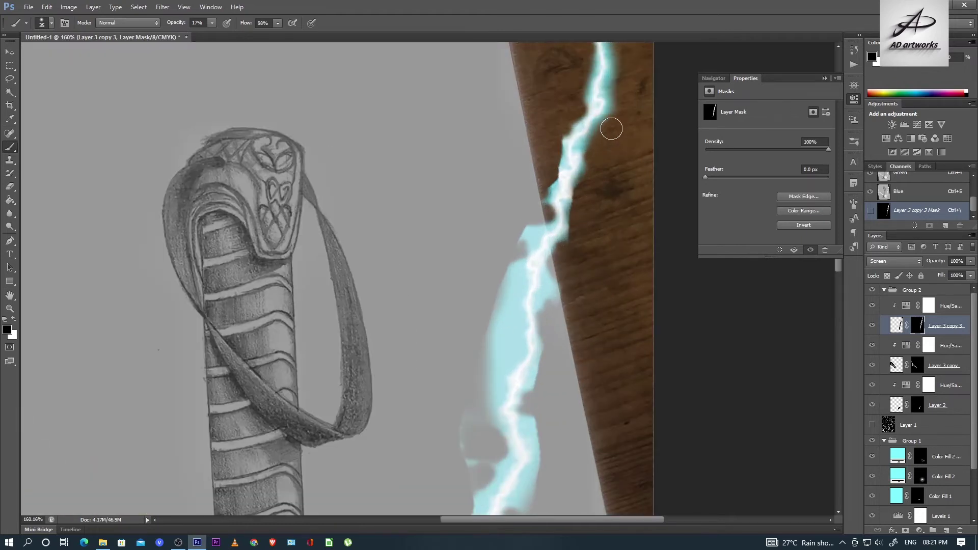
scroll(613, 127, up, 2)
scroll(586, 194, down, 3)
key(bracketleft)
key(bracketleft)
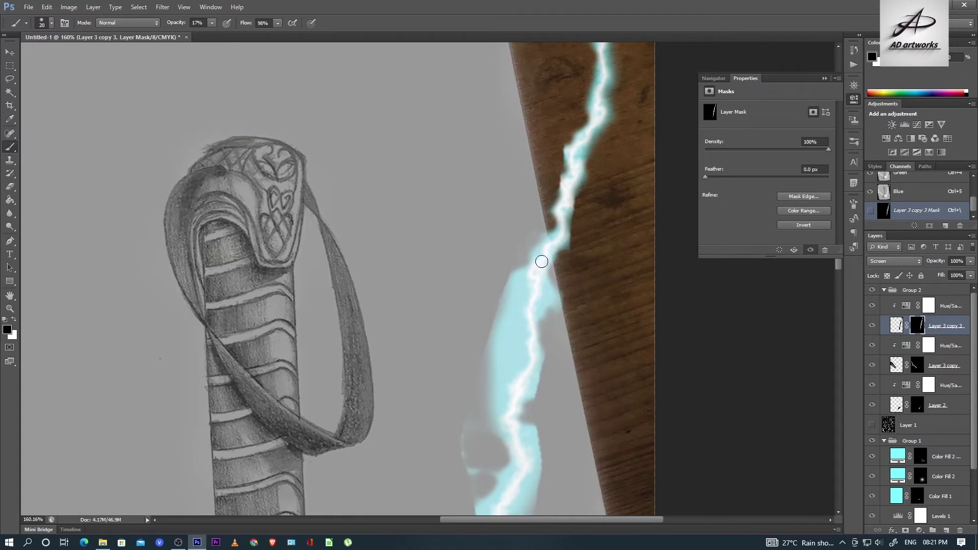
drag(539, 268, 543, 311)
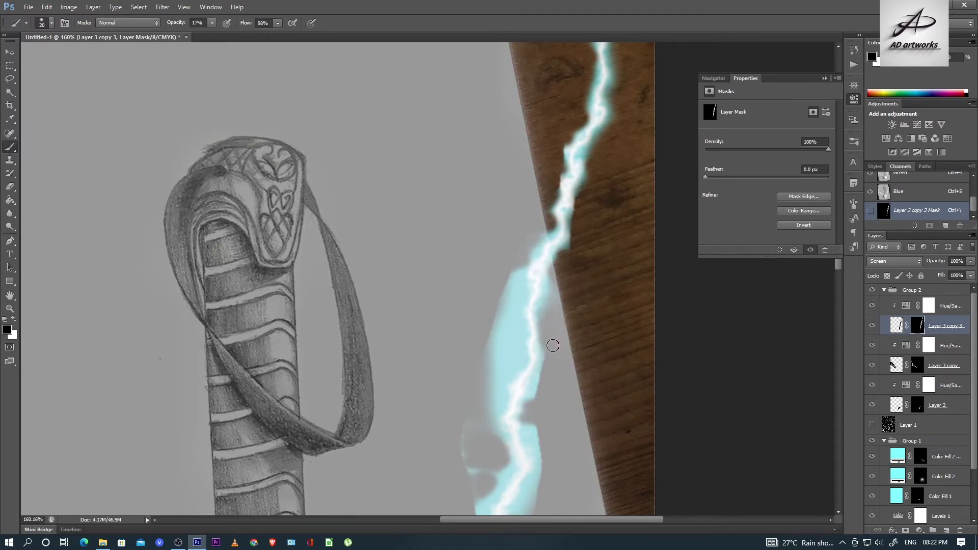
key(bracketright)
mouse_move(509, 268)
mouse_down()
mouse_move(506, 316)
mouse_move(473, 342)
mouse_up()
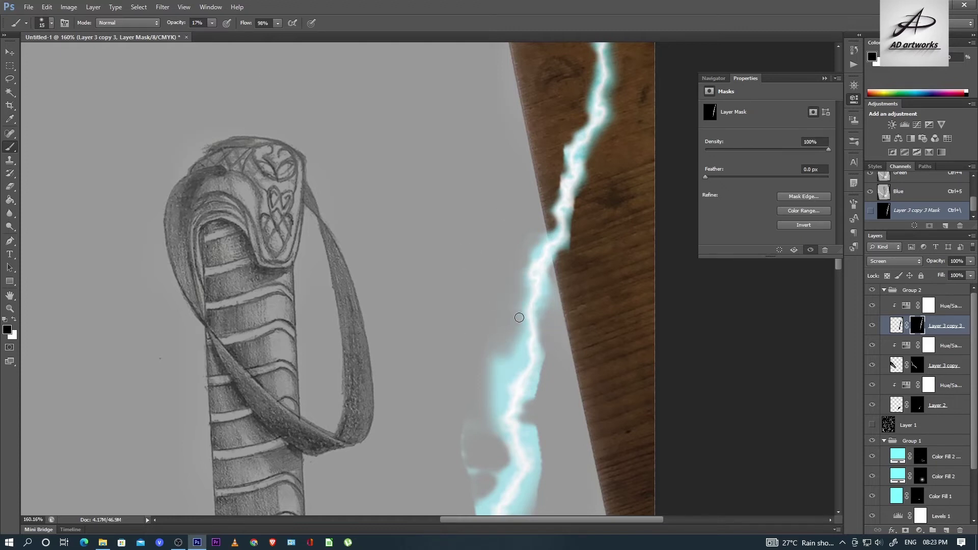
mouse_move(479, 400)
mouse_down()
mouse_move(478, 319)
mouse_move(542, 309)
mouse_move(561, 367)
mouse_move(504, 395)
mouse_move(491, 356)
mouse_move(465, 436)
mouse_move(506, 423)
mouse_up()
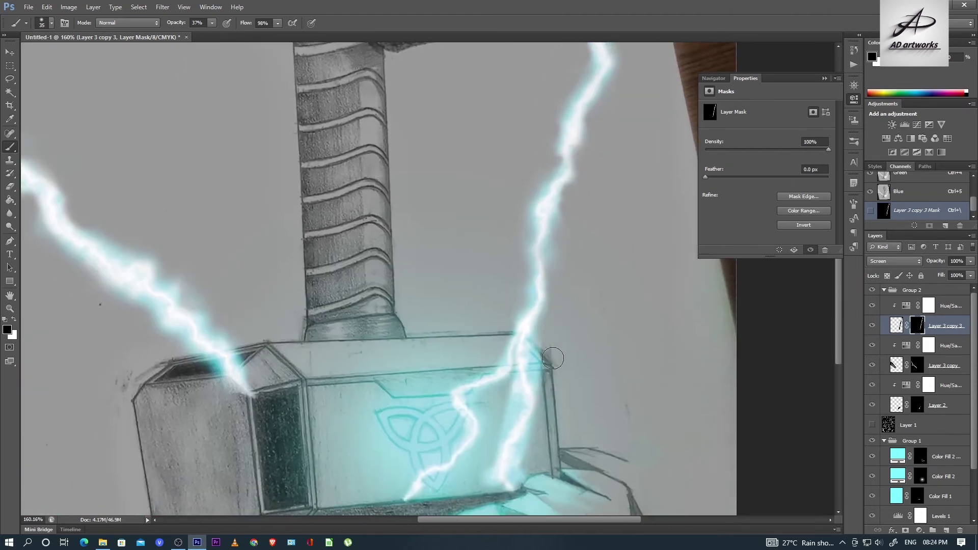
mouse_move(540, 352)
mouse_down()
mouse_move(493, 390)
mouse_move(539, 451)
mouse_up()
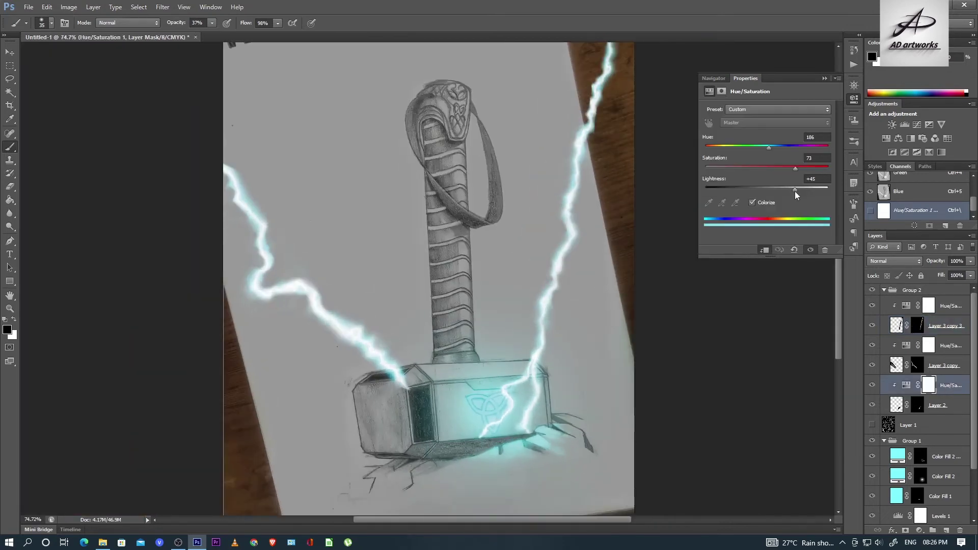
Set the lower cyan tint to saturation 100 and lightness +7.
drag(794, 191, 770, 189)
mouse_move(795, 168)
mouse_down()
mouse_move(828, 168)
mouse_move(756, 210)
mouse_move(808, 189)
mouse_up()
click(947, 345)
Brighten the upper tint to lightness +64 and boost Layer 2's saturation to +86.
key(alt+bracketright)
key(alt+bracketright)
click(912, 405)
click(68, 7)
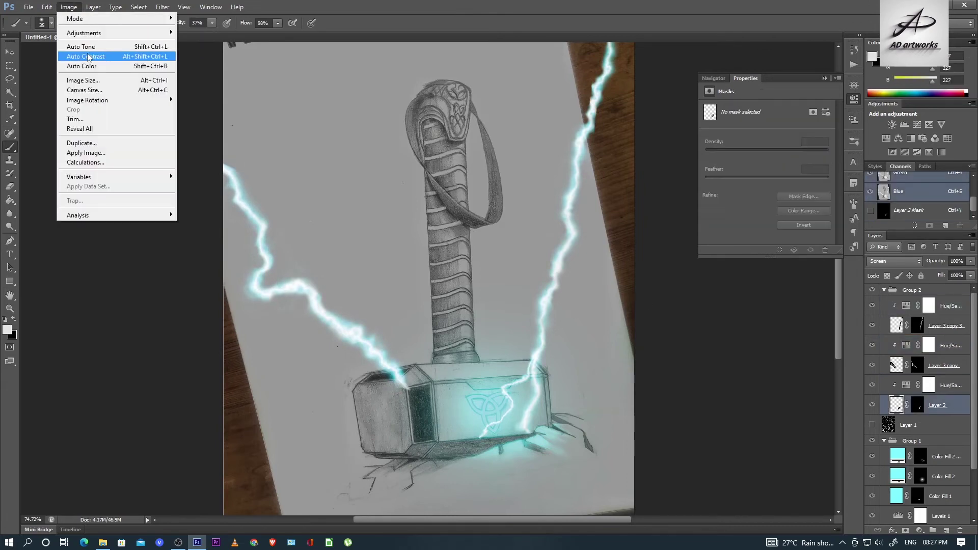
click(214, 86)
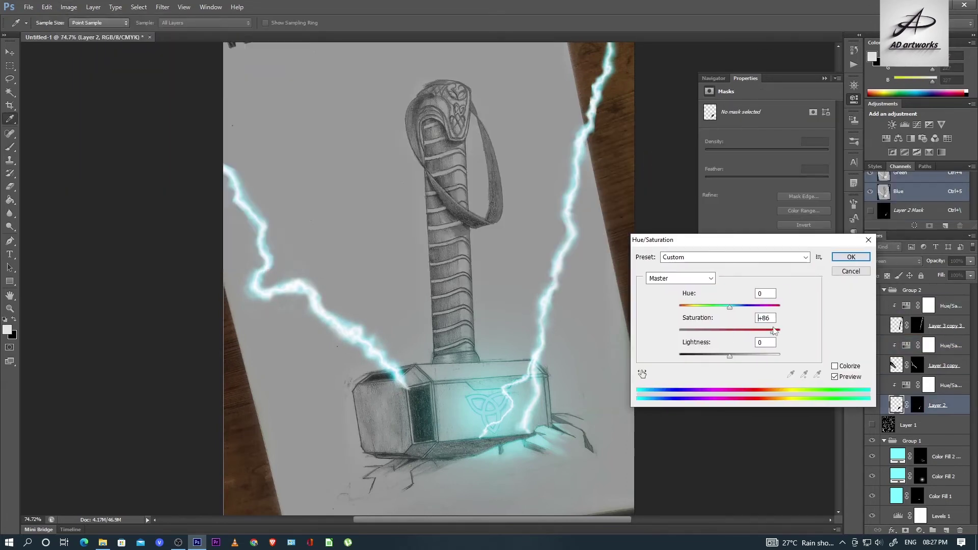
key(Escape)
Reapply Hue/Saturation to Layer 2, shifting its hue to 171.
click(68, 7)
click(207, 85)
drag(744, 306, 728, 307)
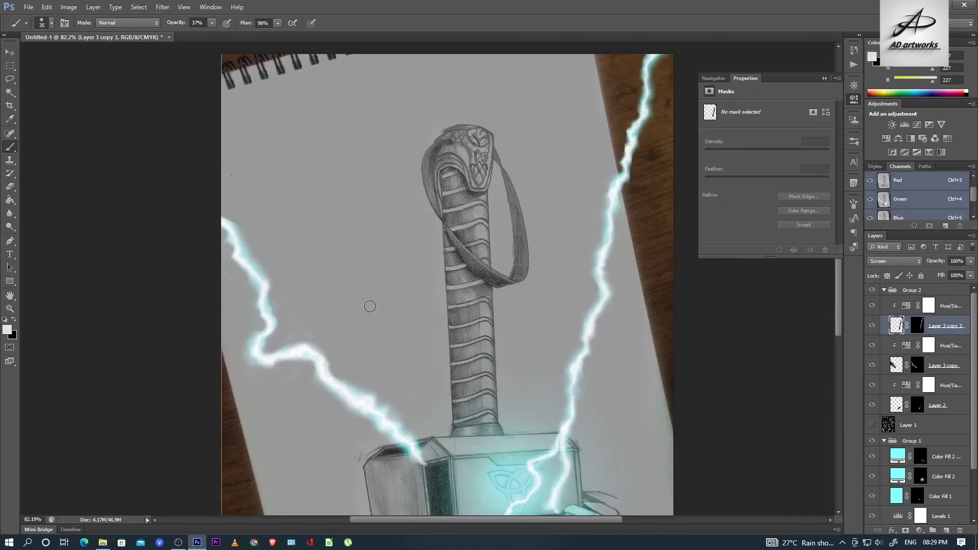
Add an empty Layer 3 to Group 2, with a 60 px brush and black as the painting colour.
key(ctrl+backslash)
scroll(605, 120, down, 2)
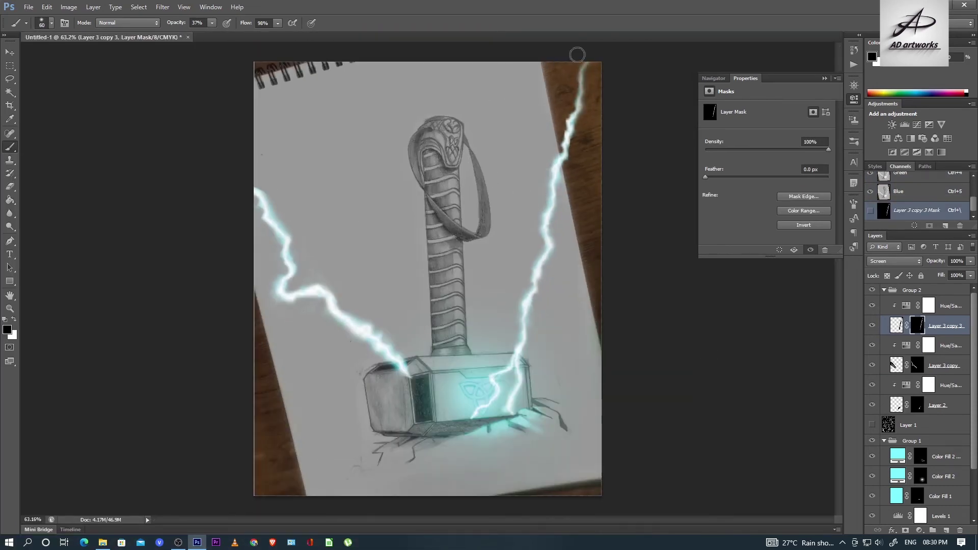
key(alt+bracketleft)
key(alt+bracketleft)
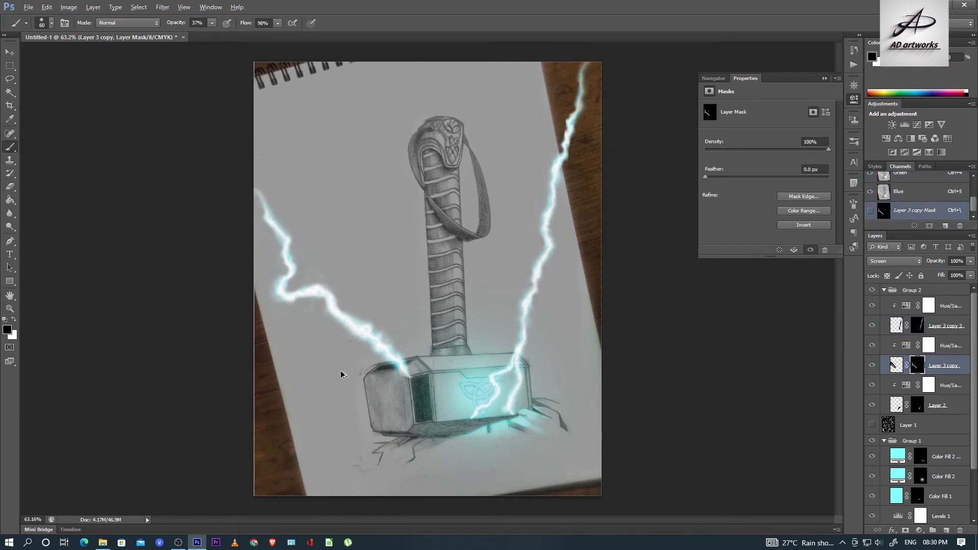
key(ctrl+shift+alt+n)
key(x)
scroll(343, 309, up, 1)
key(alt+bracketleft)
key(alt+bracketleft)
key(x)
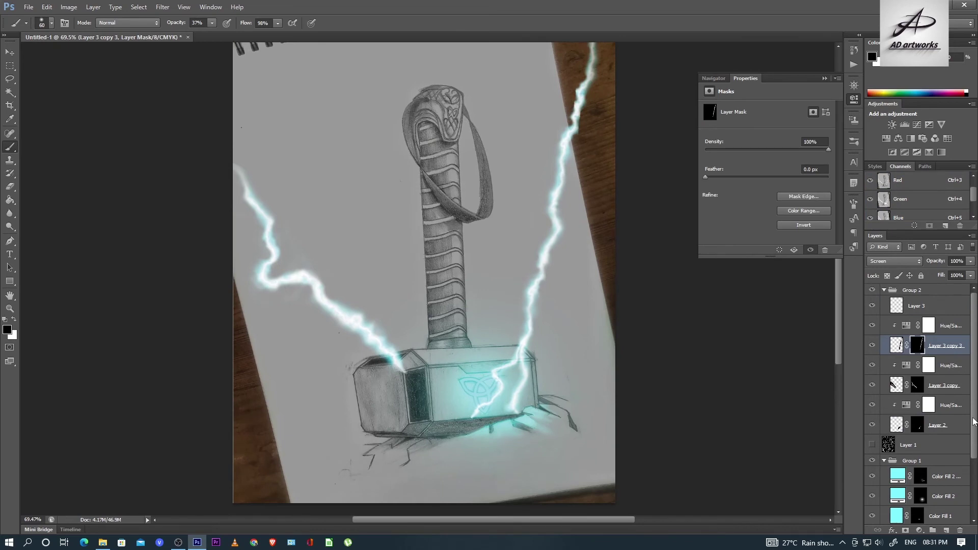
Duplicate the cyan Color Fill 2 copy glow layer and move it into Group 2 beneath Layer 3.
click(947, 476)
key(ctrl+j)
drag(948, 476, 938, 321)
click(920, 325)
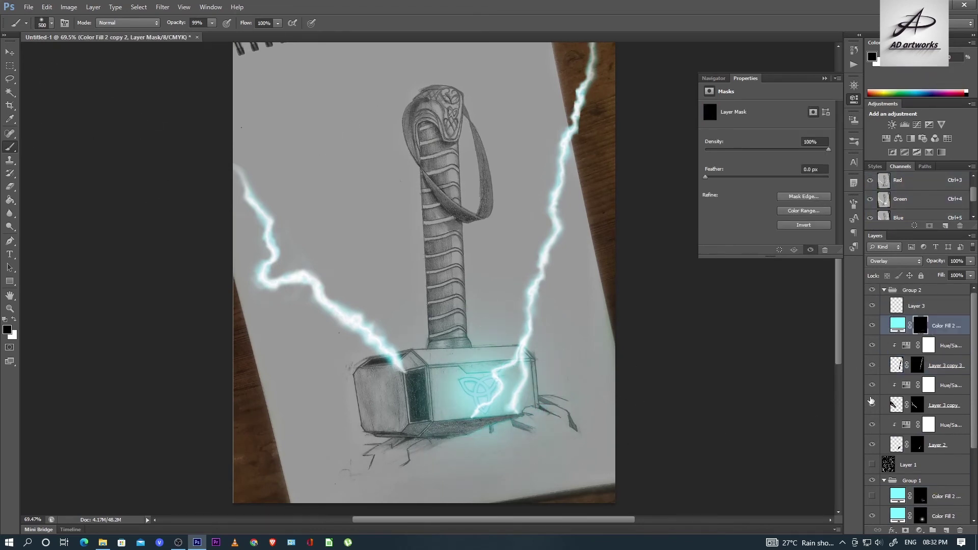
Paint white at 30% opacity on the glow mask across the hammer base and head.
key(x)
key(bracketleft)
key(bracketleft)
key(bracketleft)
drag(471, 415, 522, 412)
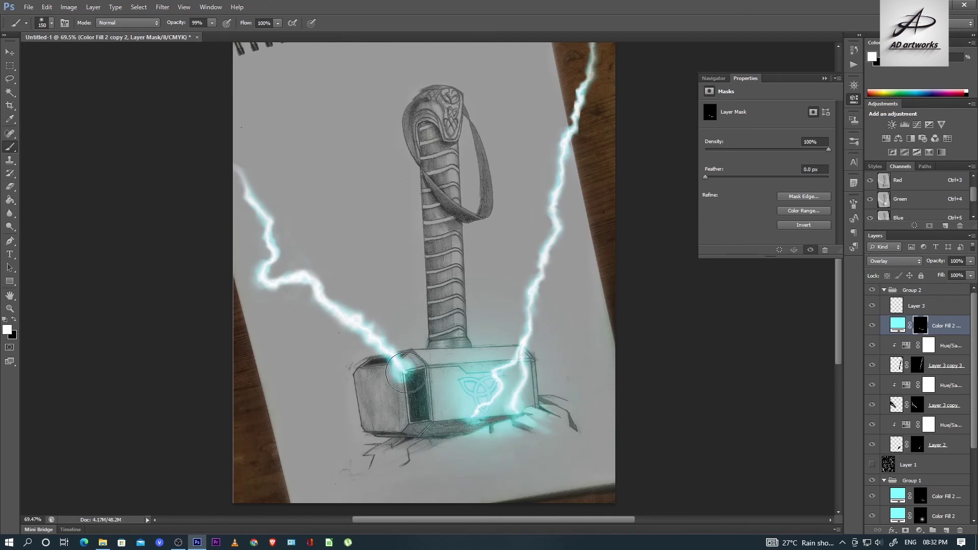
key(3)
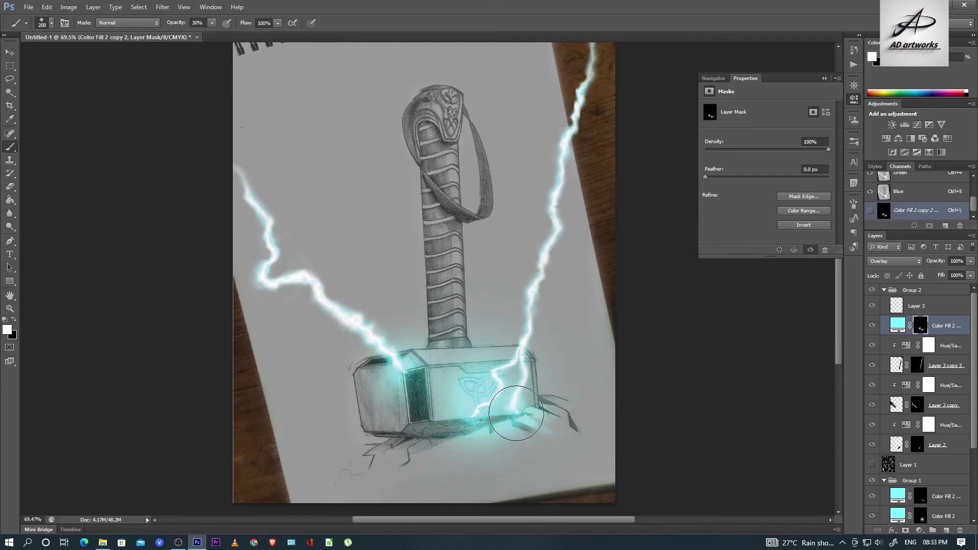
drag(387, 372, 508, 366)
Duplicate the glow layer, set its fill to pale cyan #dcfdff, and fill its mask black.
key(ctrl+j)
double_click(897, 325)
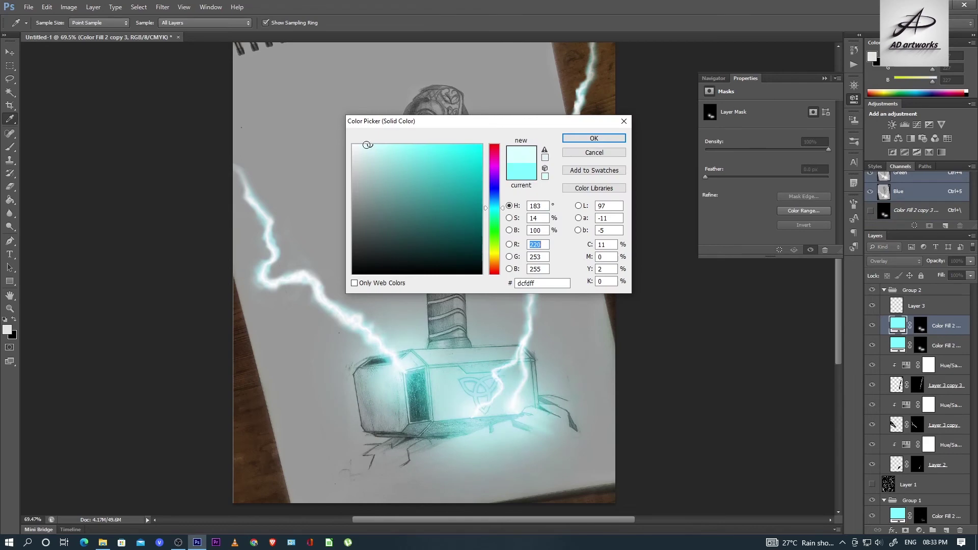
key(Return)
click(456, 391)
key(Escape)
click(872, 345)
key(ctrl+BackSpace)
Paint pale glow at 20% opacity onto the hammer head and where the bolts strike it.
key(bracketleft)
key(bracketleft)
key(bracketleft)
key(3)
key(2)
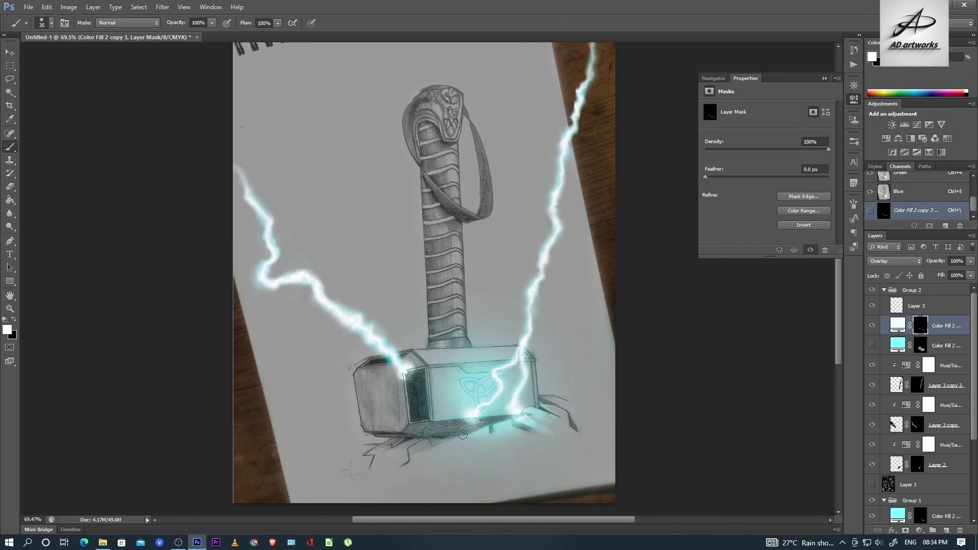
key(2)
key(bracketright)
key(bracketright)
drag(403, 367, 510, 412)
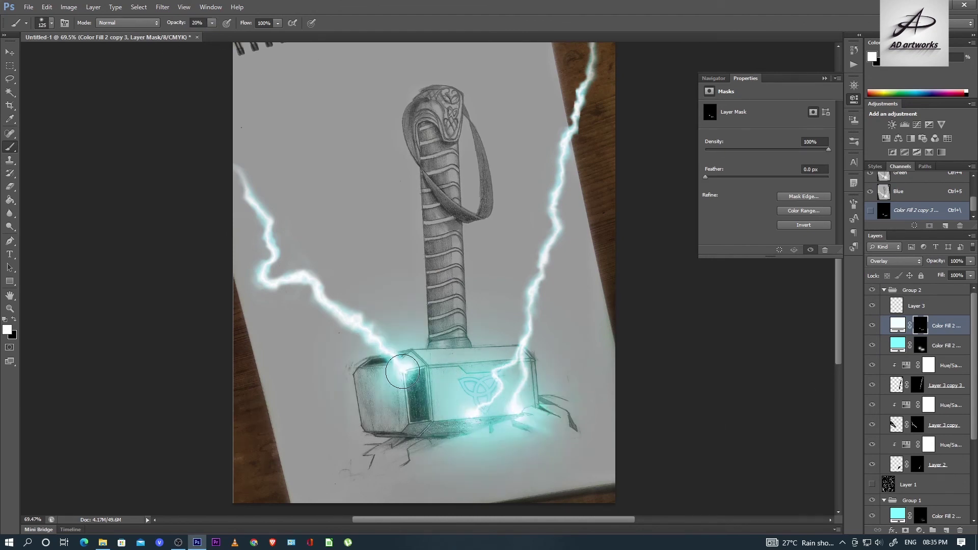
alt+scroll(463, 255, down, 1)
drag(935, 261, 906, 269)
key(Escape)
alt+scroll(405, 370, up, 5)
key(bracketleft)
key(bracketleft)
key(bracketleft)
drag(174, 24, 187, 26)
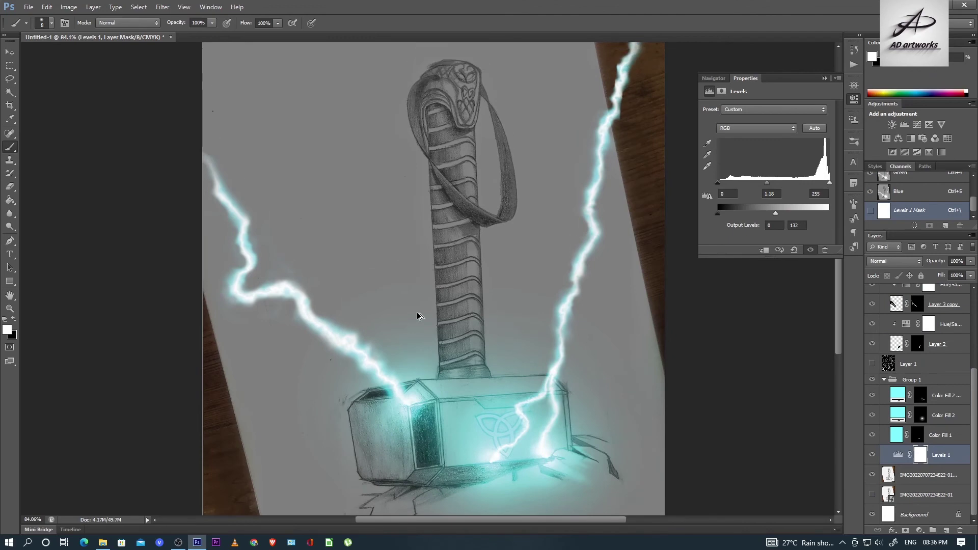
Move the Color Fill 2 copy 4 glow layer to the top of Group 2 and use a 60 px brush.
drag(950, 314, 950, 306)
key(bracketright)
key(bracketright)
key(bracketright)
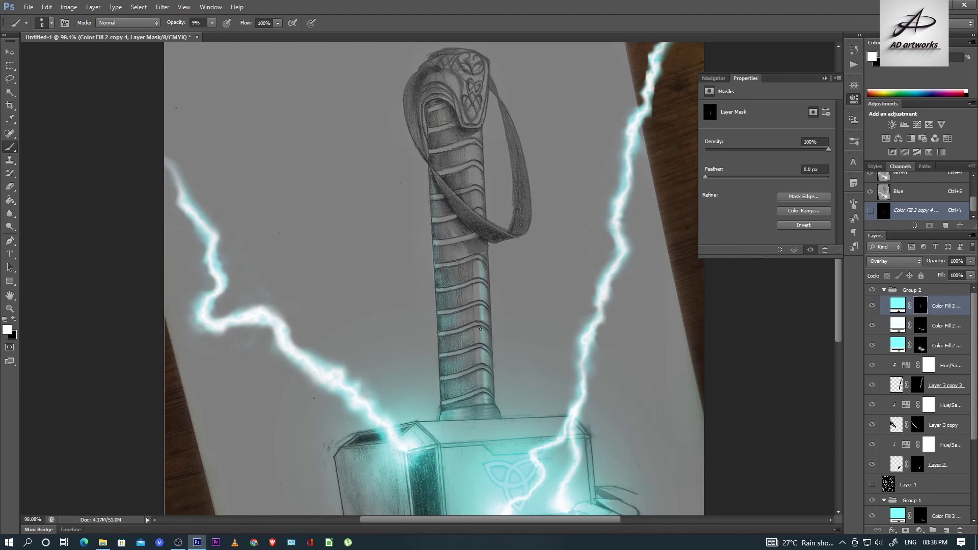
scroll(477, 300, down, 5)
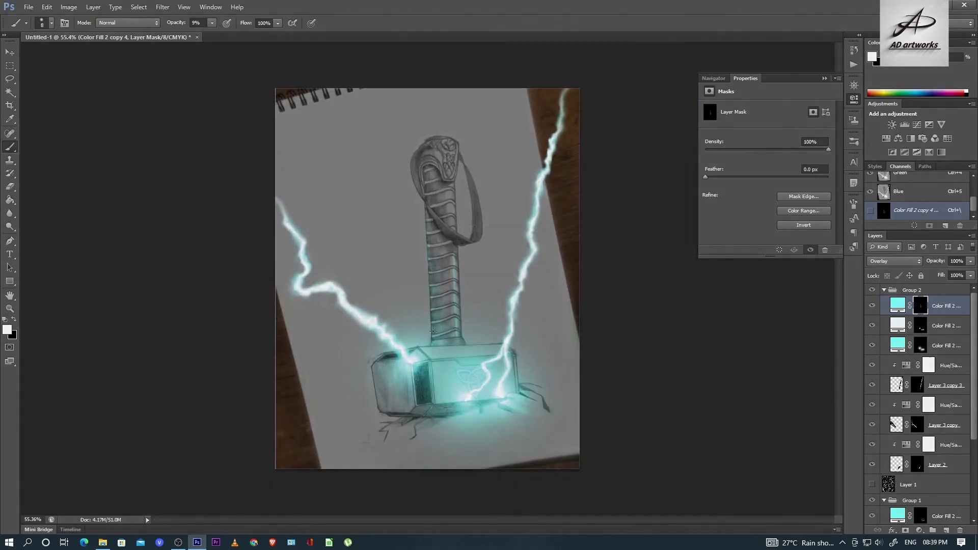